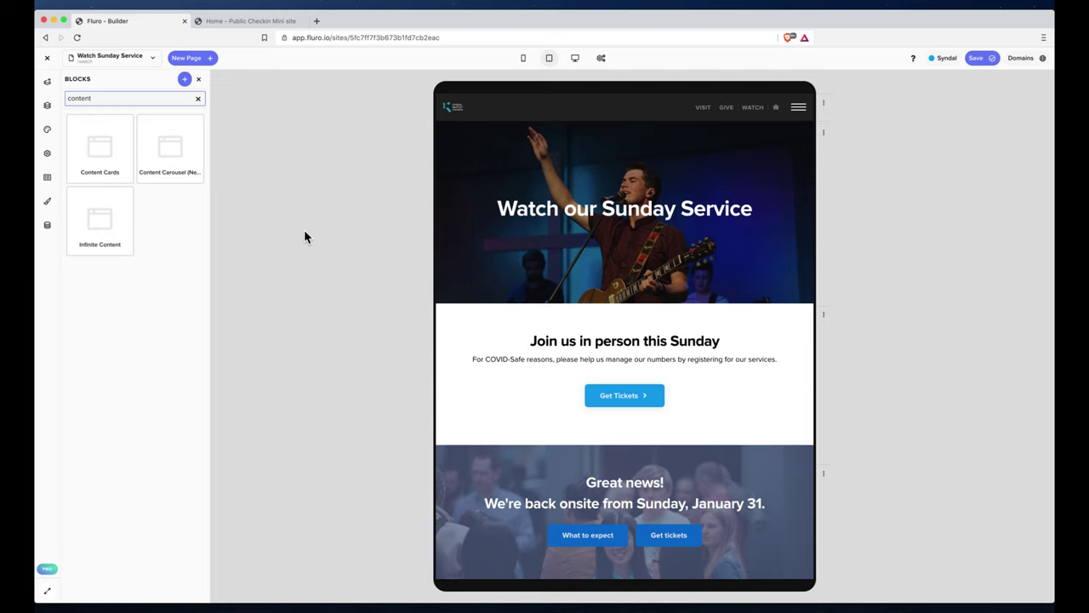
Search the block library for 'content' to find the Content Carousel block
{"action": "left_click", "coordinate": [111, 99]}
{"action": "double_click", "coordinate": [98, 98]}
{"action": "type", "text": "n"}
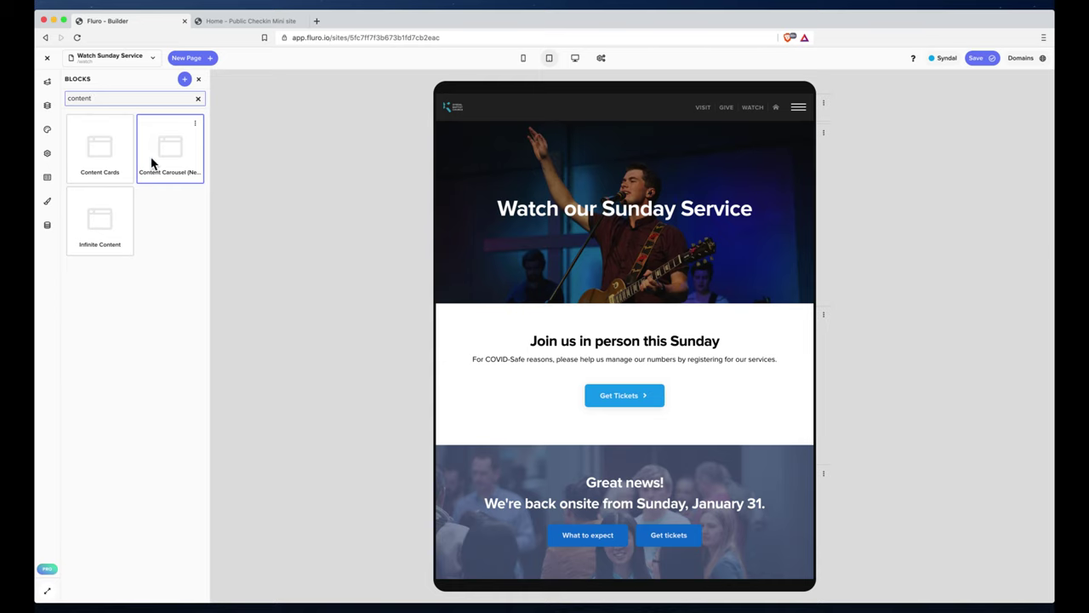
Drag the Content Carousel block onto the page just below the hero banner
{"action": "left_click", "coordinate": [163, 158]}
{"action": "left_click_drag", "start_coordinate": [164, 159], "coordinate": [629, 315]}
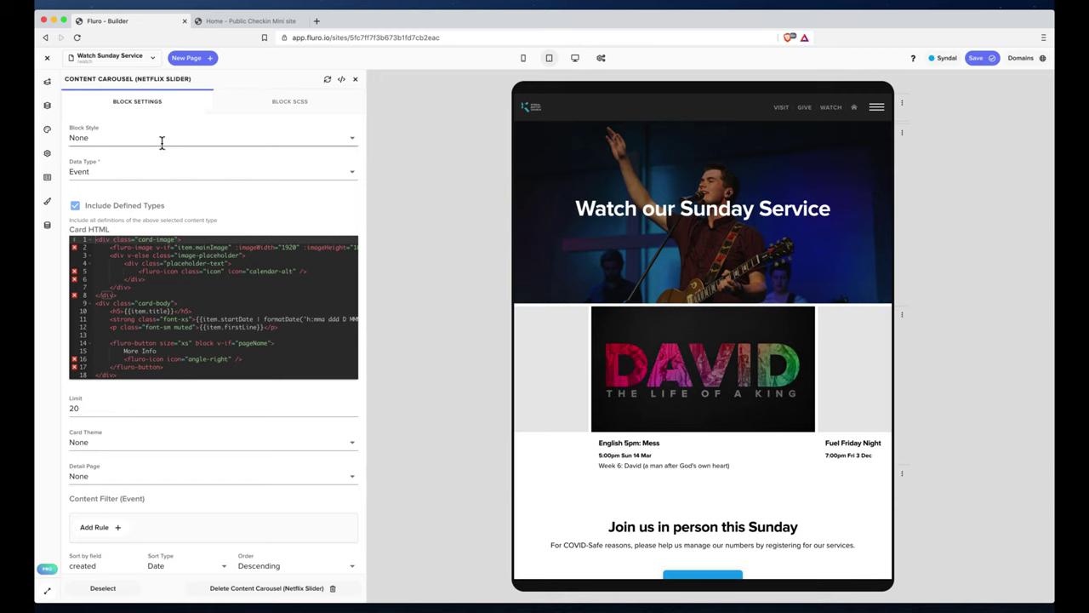
Set the carousel's Data Type to Video Podcast and select the card template's card-image line
{"action": "left_click", "coordinate": [154, 173]}
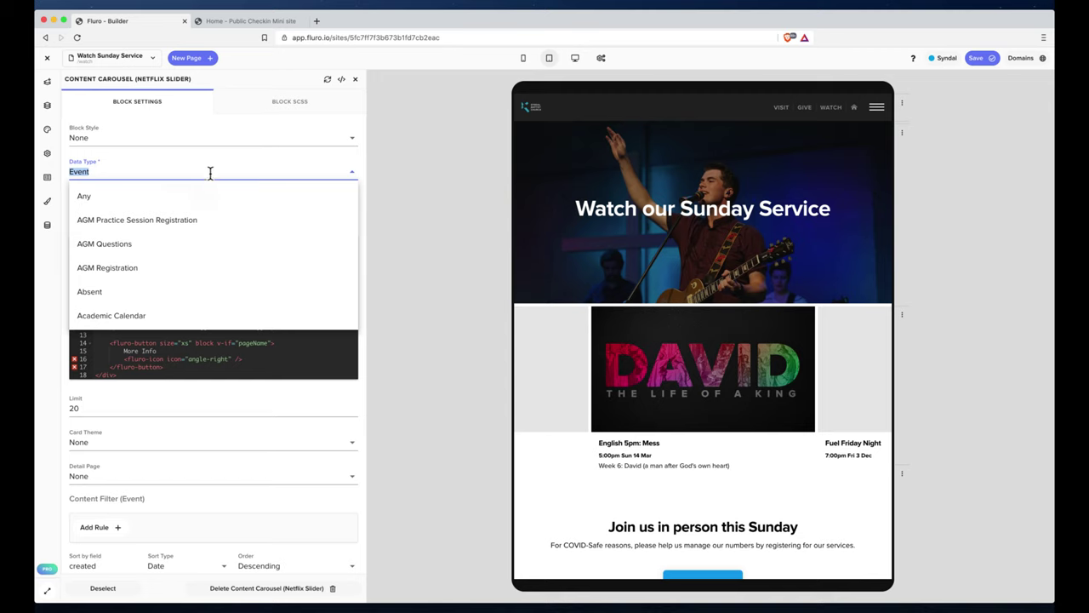
{"action": "type", "text": "video"}
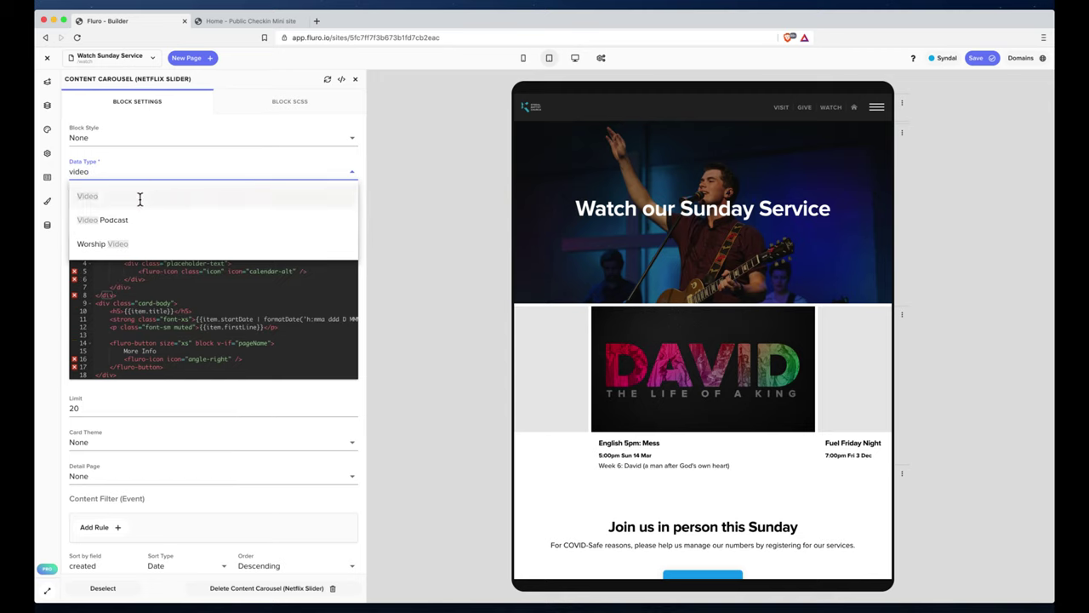
{"action": "left_click", "coordinate": [127, 220]}
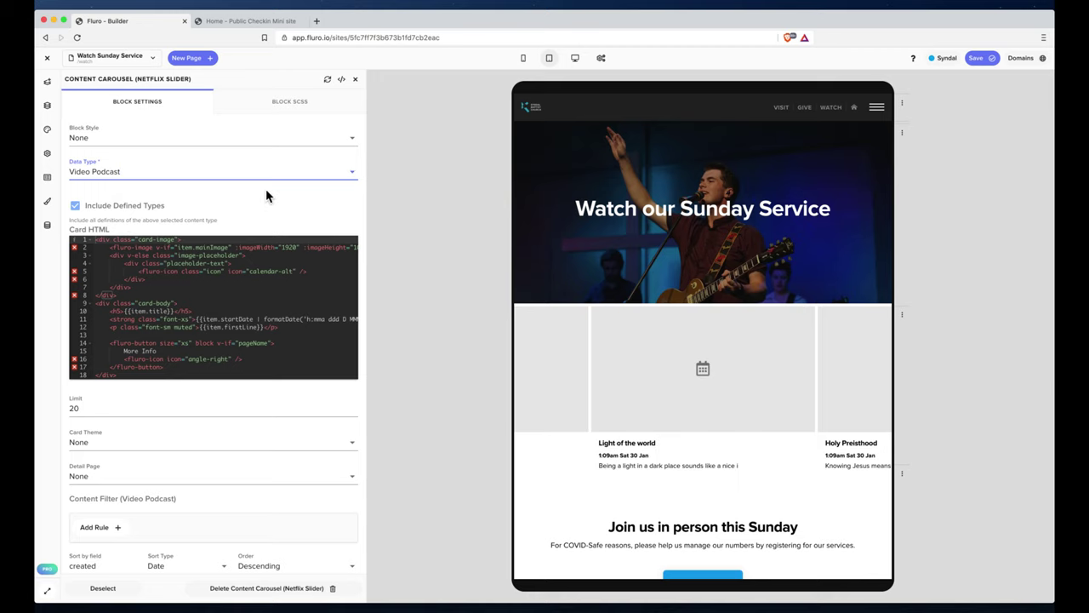
{"action": "scroll", "coordinate": [689, 428], "scroll_direction": "right", "scroll_amount": 10}
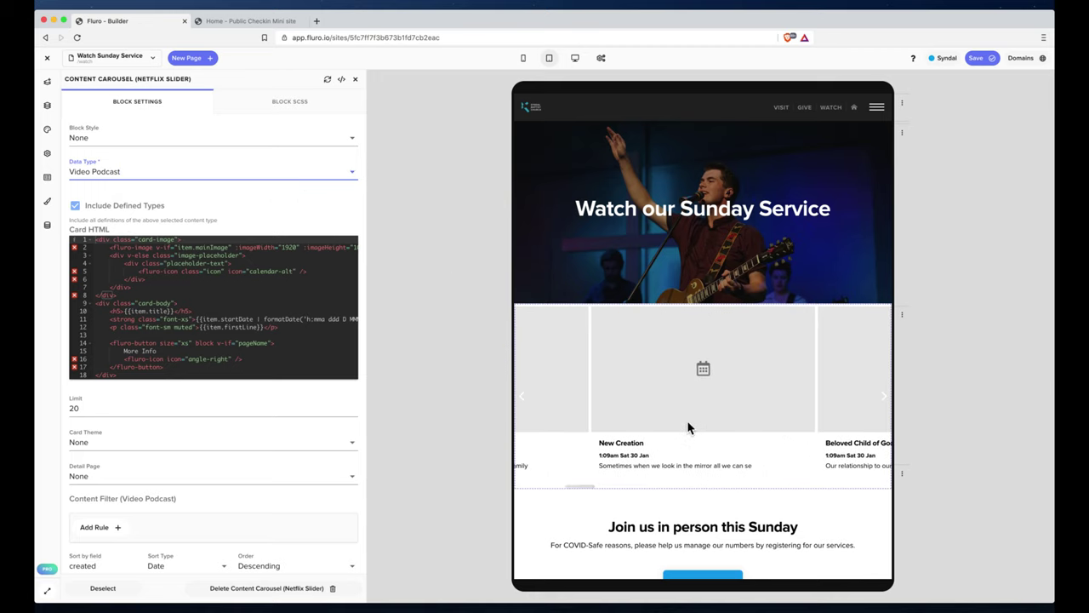
{"action": "scroll", "coordinate": [689, 428], "scroll_direction": "left", "scroll_amount": 8}
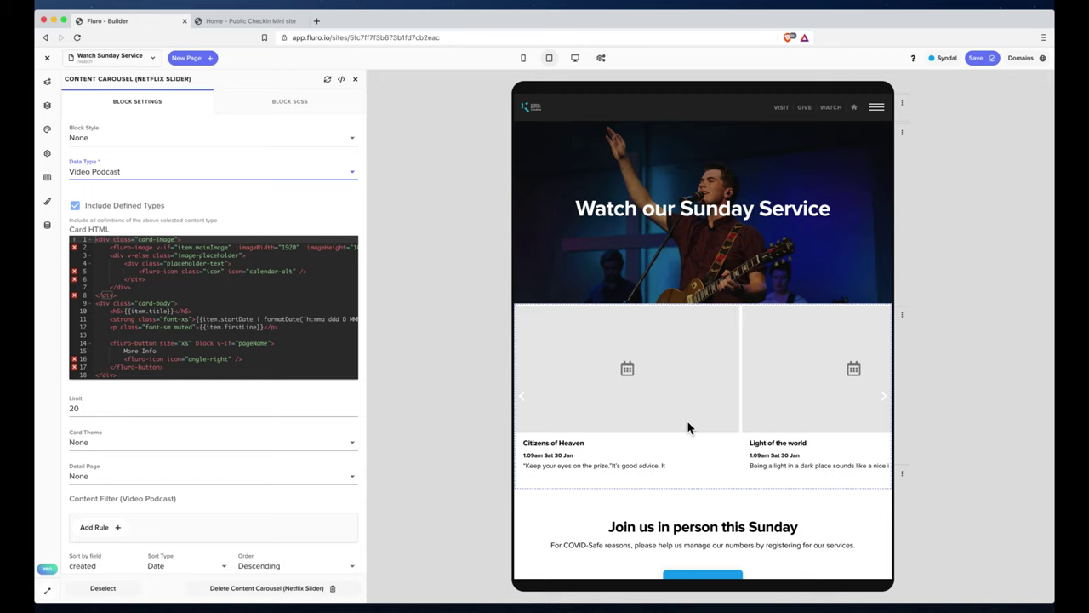
{"action": "scroll", "coordinate": [689, 428], "scroll_direction": "right", "scroll_amount": 7}
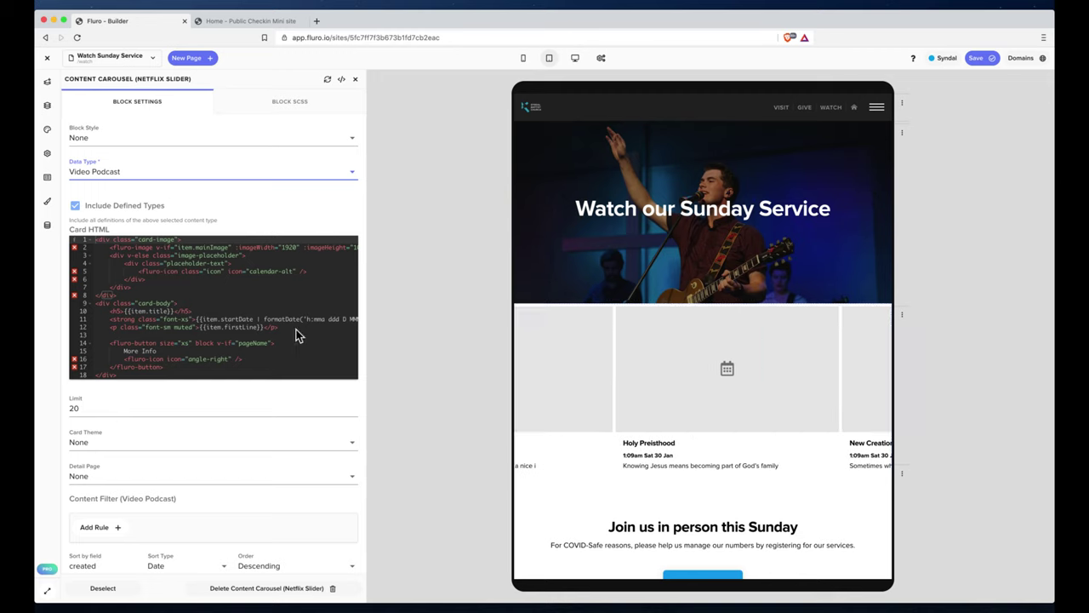
{"action": "left_click_drag", "start_coordinate": [110, 246], "coordinate": [325, 248]}
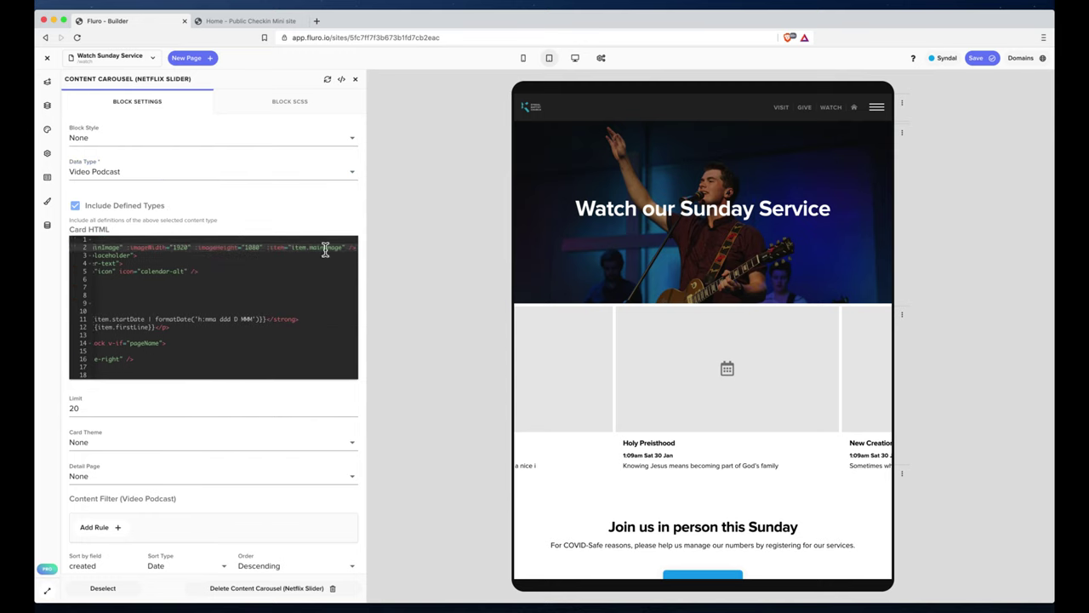
{"action": "scroll", "coordinate": [325, 249], "scroll_direction": "left", "scroll_amount": 5}
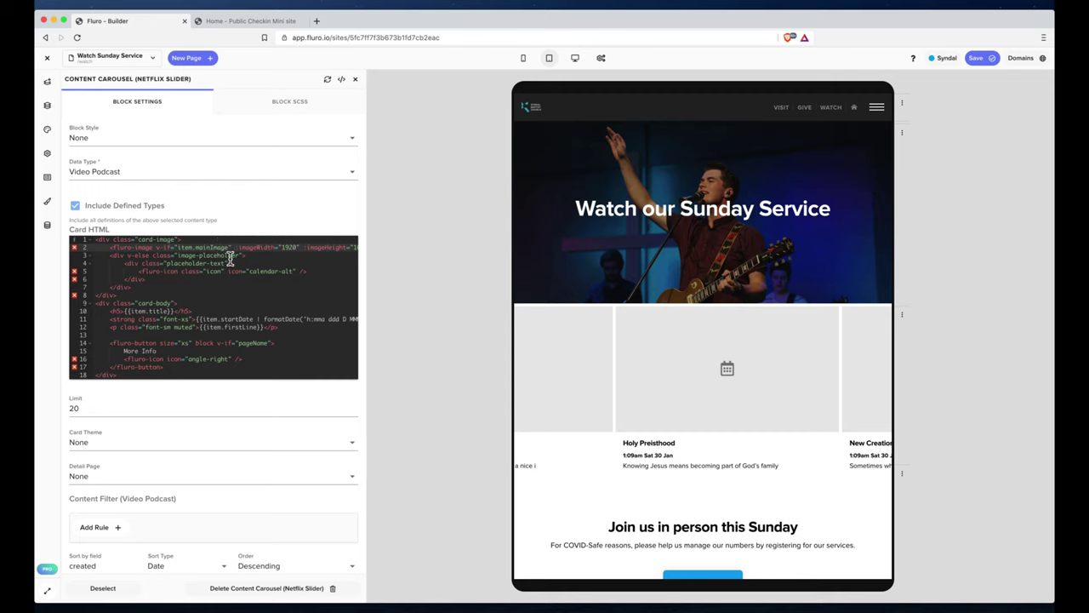
Delete the title, mainImage, startDate, firstLine and slug retrieved fields
{"action": "scroll", "coordinate": [226, 271], "scroll_direction": "down", "scroll_amount": 4}
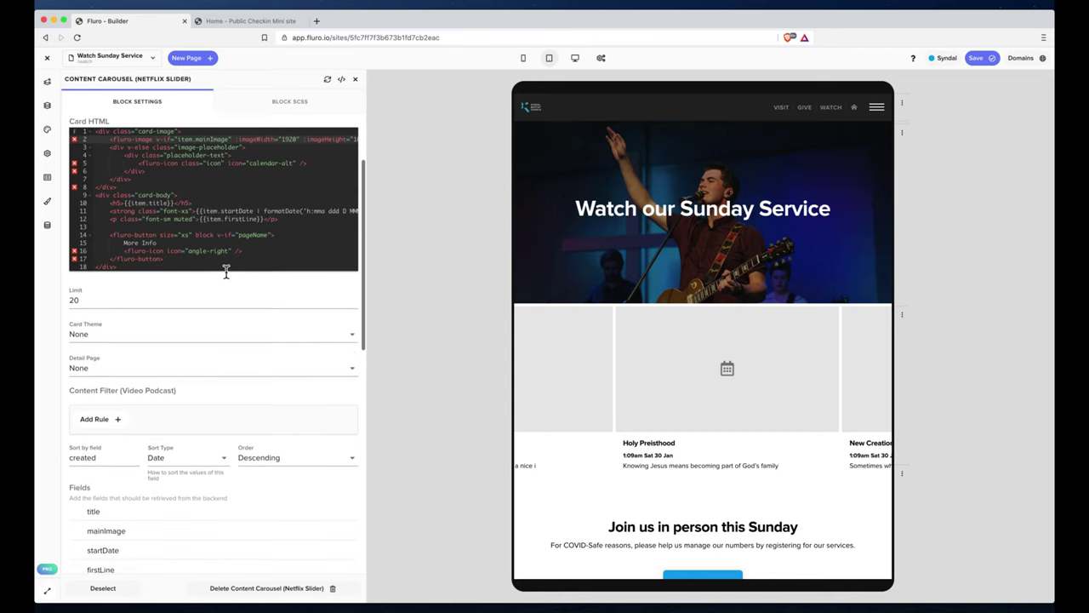
{"action": "scroll", "coordinate": [226, 271], "scroll_direction": "down", "scroll_amount": 5}
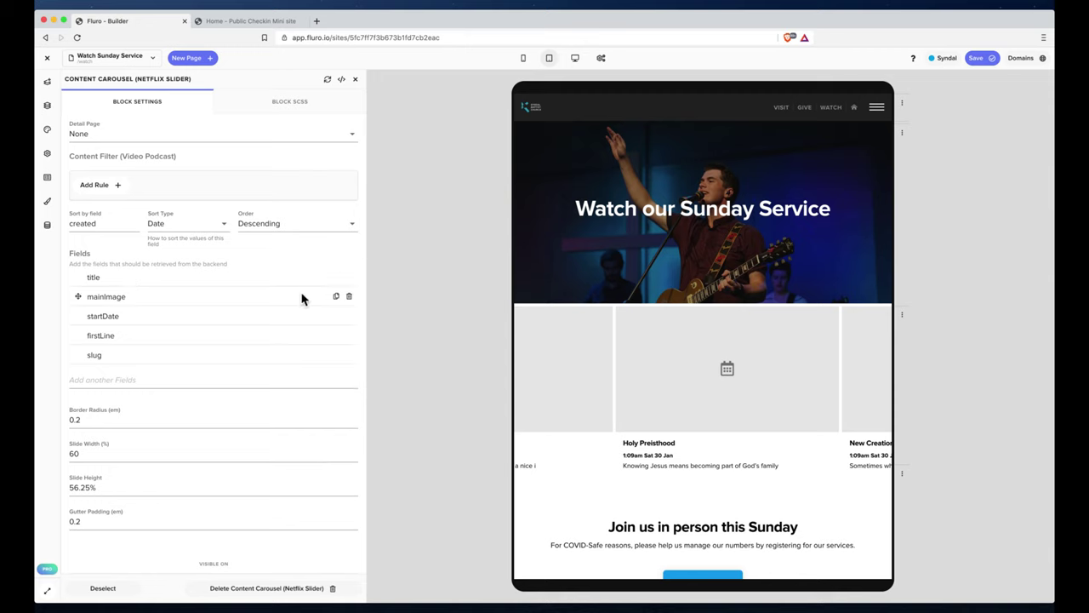
{"action": "left_click", "coordinate": [349, 278]}
{"action": "left_click", "coordinate": [349, 278]}
{"action": "left_click", "coordinate": [349, 278]}
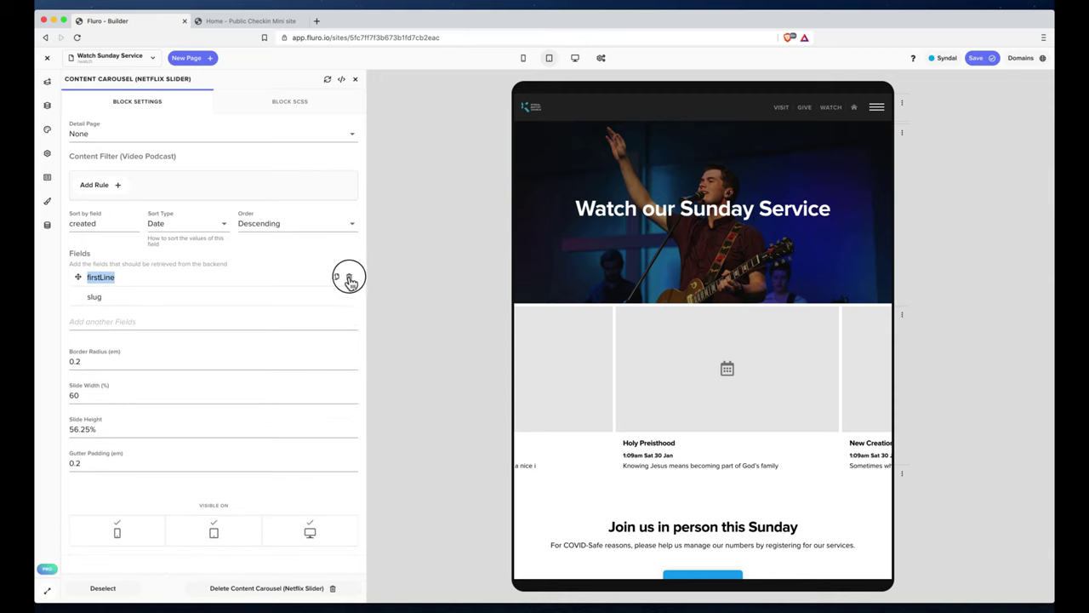
{"action": "left_click", "coordinate": [349, 277]}
{"action": "left_click", "coordinate": [348, 277]}
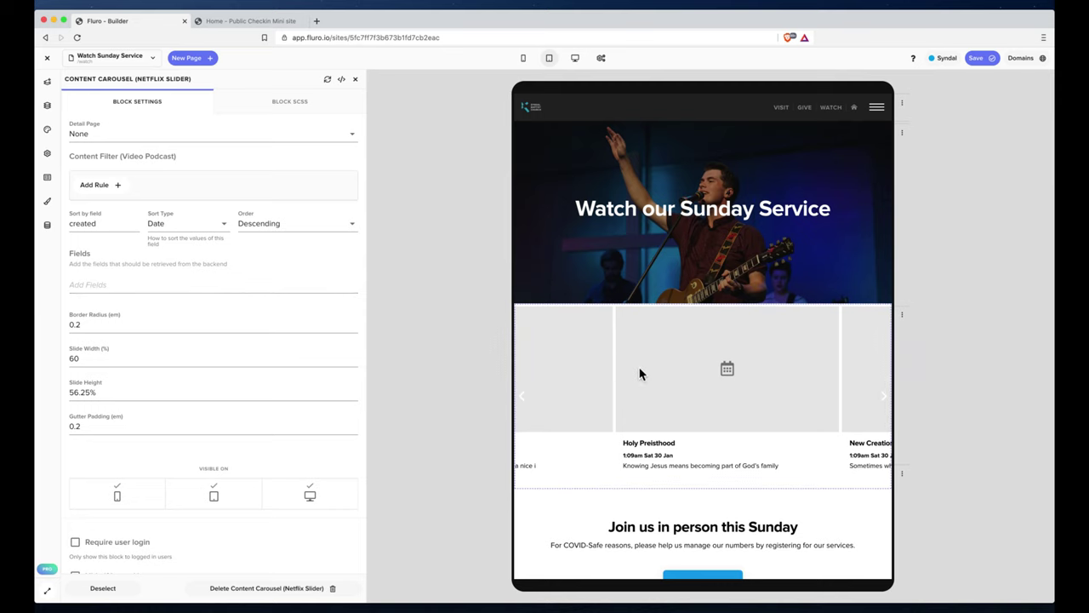
{"action": "scroll", "coordinate": [267, 318], "scroll_direction": "up", "scroll_amount": 8}
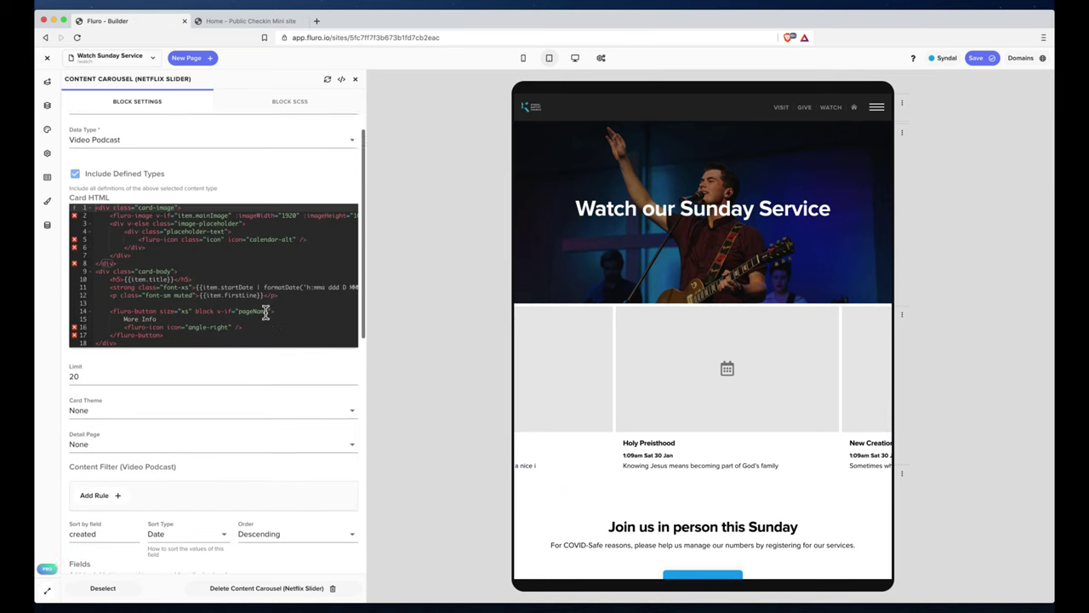
{"action": "scroll", "coordinate": [266, 312], "scroll_direction": "up", "scroll_amount": 1}
Add a <pre>{{item.data.speaker}}</pre> line to preview speaker data, then select it
{"action": "key", "text": "Return"}
{"action": "type", "text": "<pre>"}
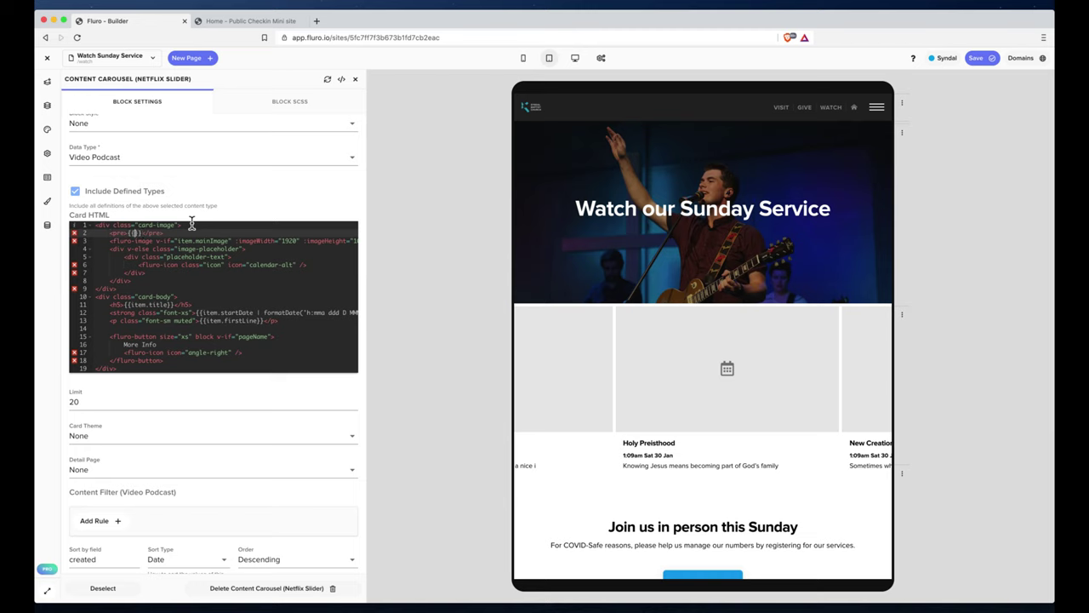
{"action": "type", "text": "{{item"}
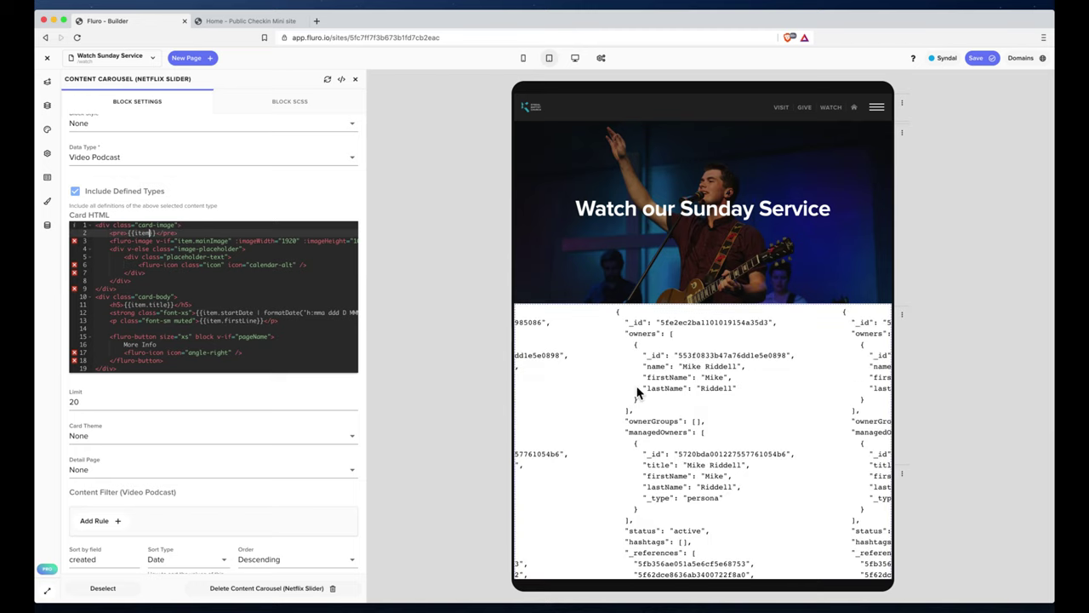
{"action": "scroll", "coordinate": [636, 392], "scroll_direction": "down", "scroll_amount": 8}
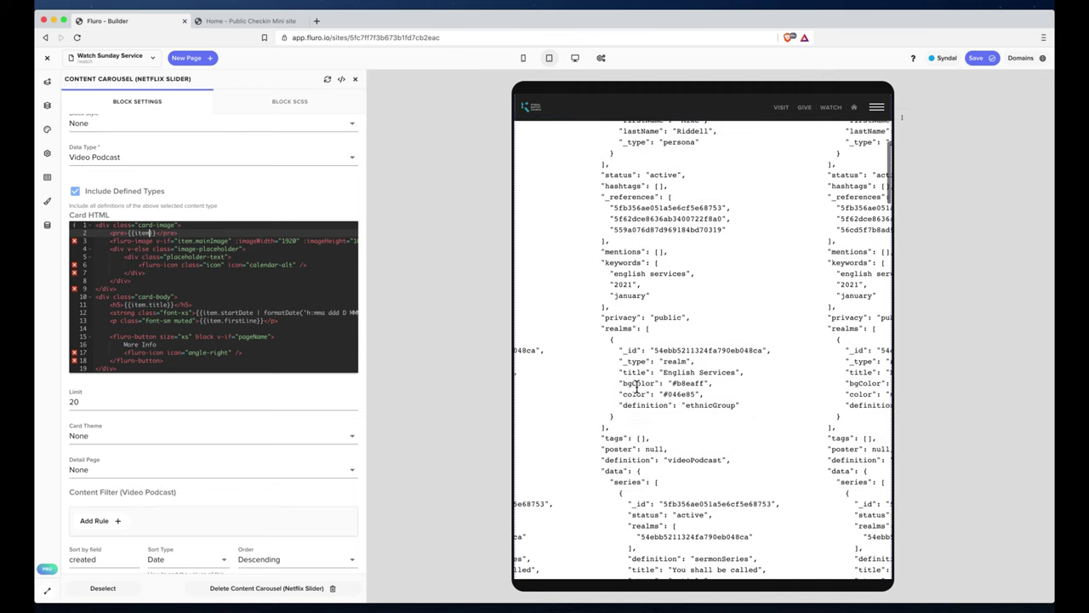
{"action": "scroll", "coordinate": [637, 387], "scroll_direction": "down", "scroll_amount": 4}
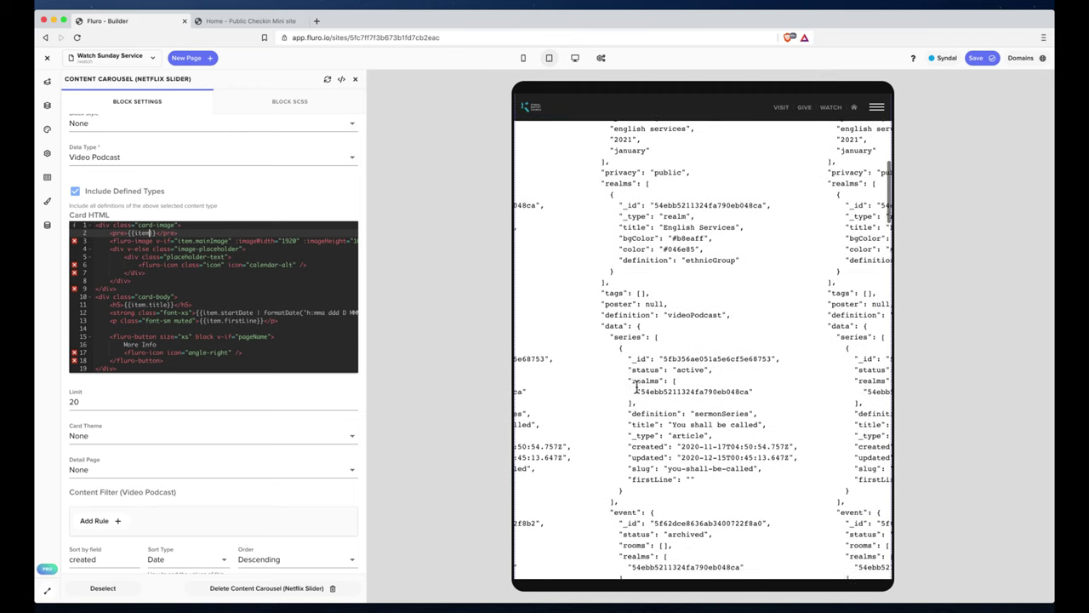
{"action": "scroll", "coordinate": [636, 387], "scroll_direction": "up", "scroll_amount": 1}
{"action": "type", "text": ".data"}
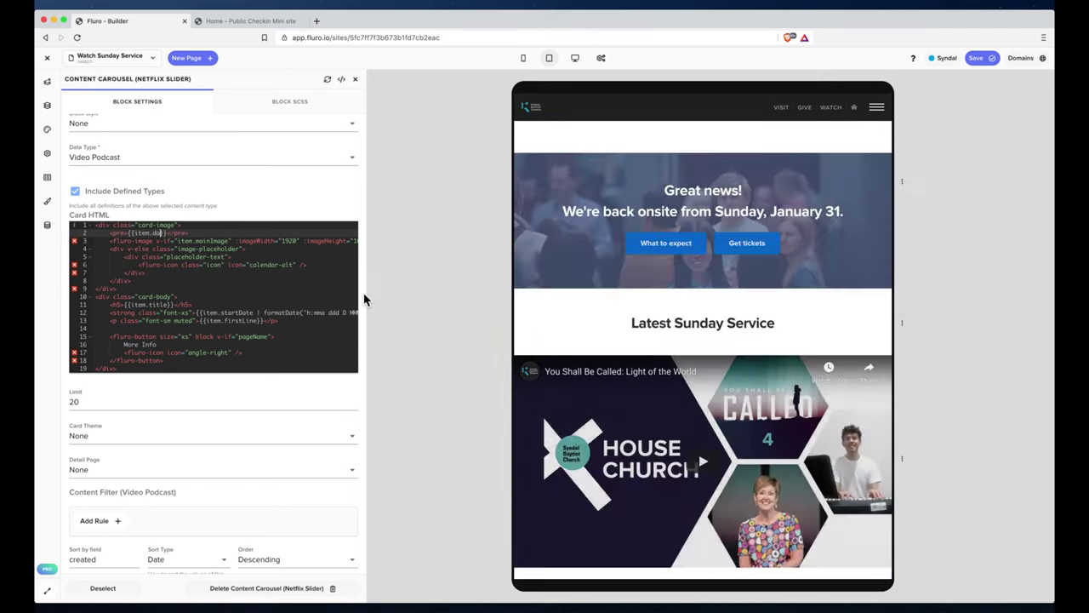
{"action": "scroll", "coordinate": [630, 276], "scroll_direction": "up", "scroll_amount": 4}
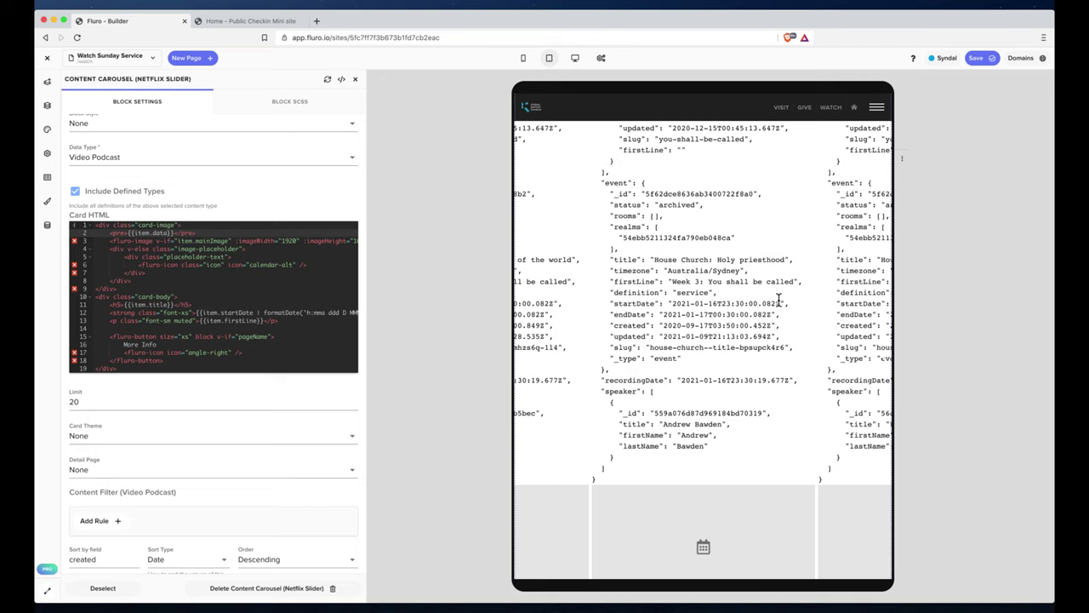
{"action": "scroll", "coordinate": [732, 285], "scroll_direction": "up", "scroll_amount": 5}
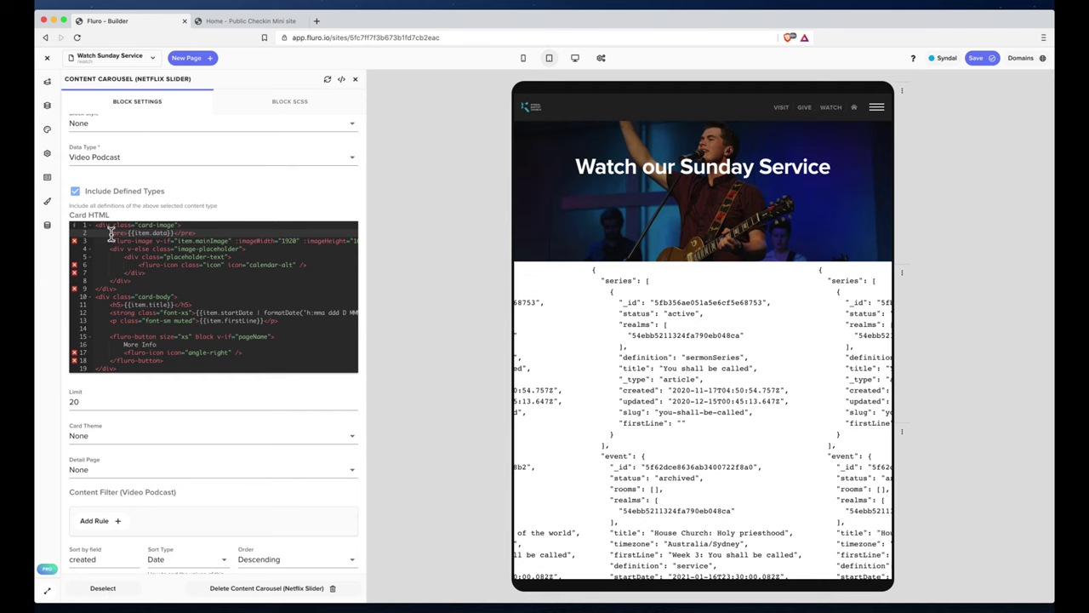
{"action": "scroll", "coordinate": [608, 346], "scroll_direction": "down", "scroll_amount": 5}
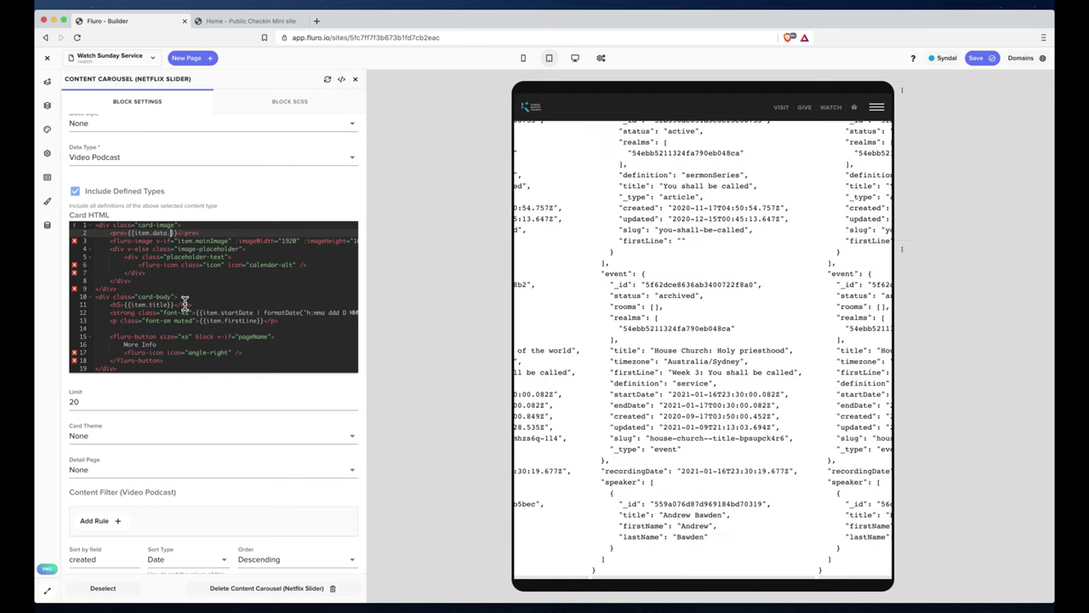
{"action": "type", "text": "speaker"}
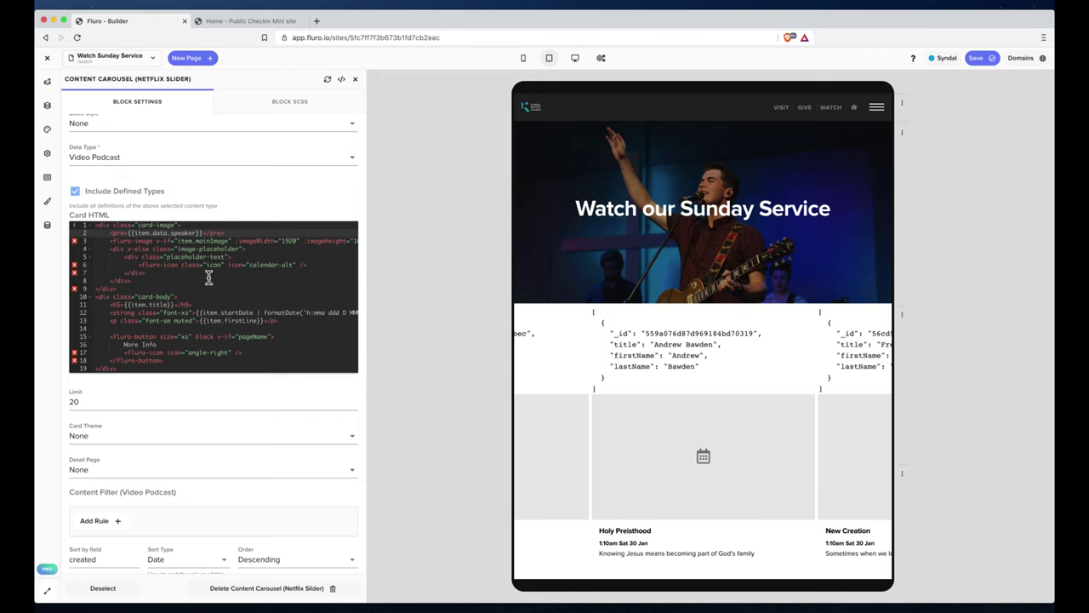
{"action": "left_click_drag", "start_coordinate": [109, 233], "coordinate": [301, 231]}
{"action": "key", "text": "super+c"}
Replace the description line with the speaker data in a div with a comma('title') filter
{"action": "key", "text": "BackSpace"}
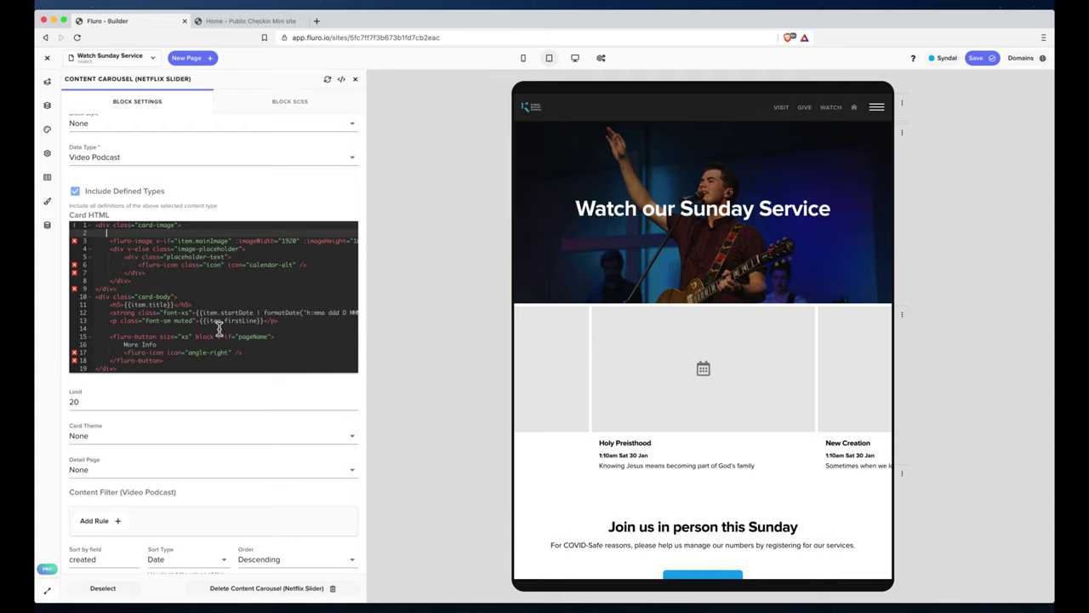
{"action": "scroll", "coordinate": [220, 324], "scroll_direction": "down", "scroll_amount": 1}
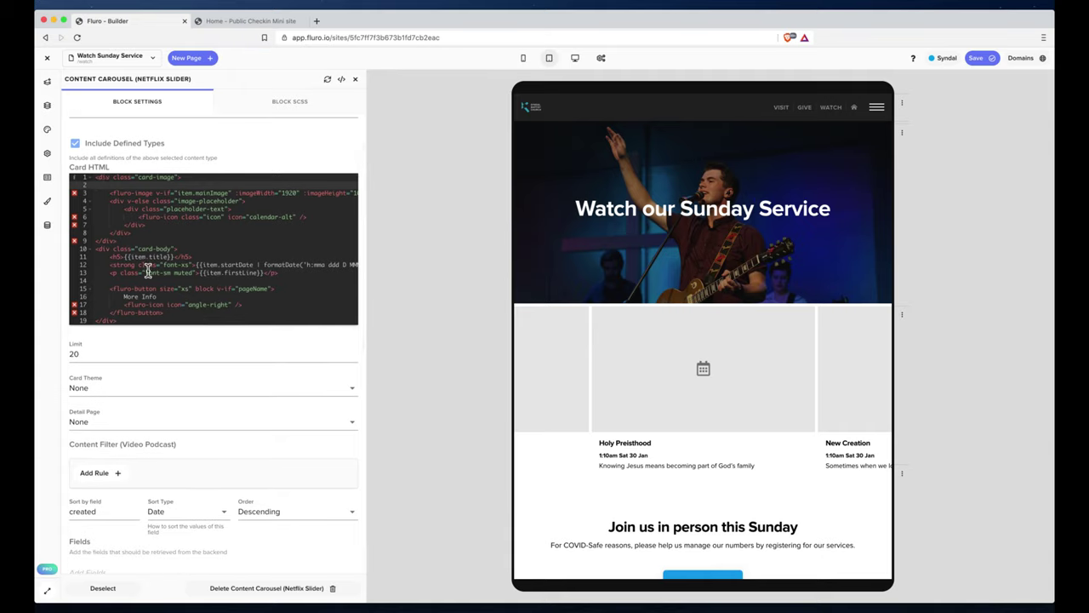
{"action": "left_click_drag", "start_coordinate": [110, 272], "coordinate": [371, 273]}
{"action": "key", "text": "super+v"}
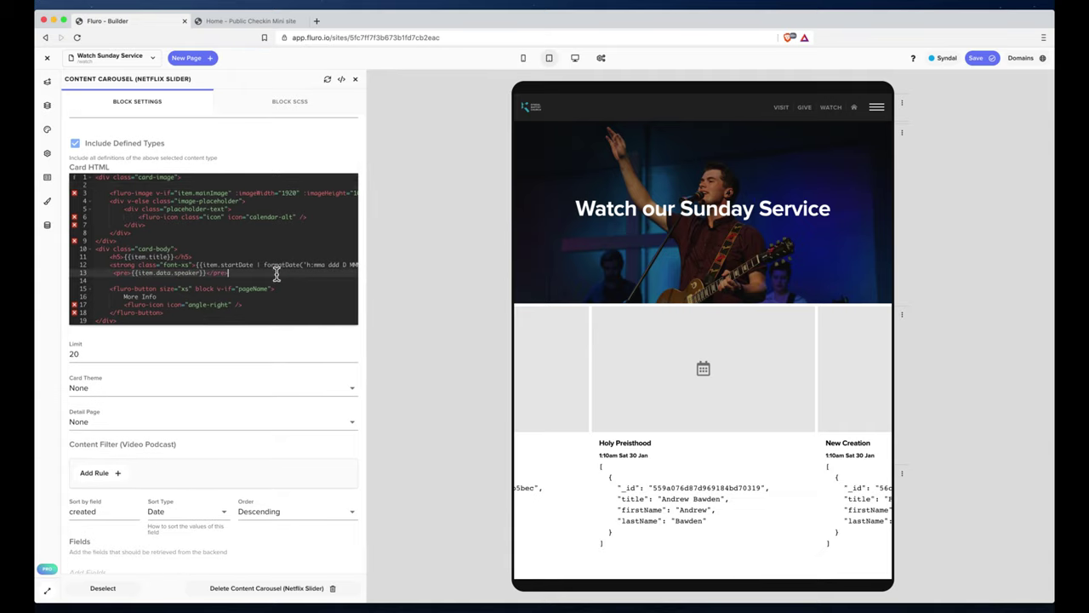
{"action": "double_click", "coordinate": [123, 272]}
{"action": "type", "text": "div"}
{"action": "left_click", "coordinate": [218, 272]}
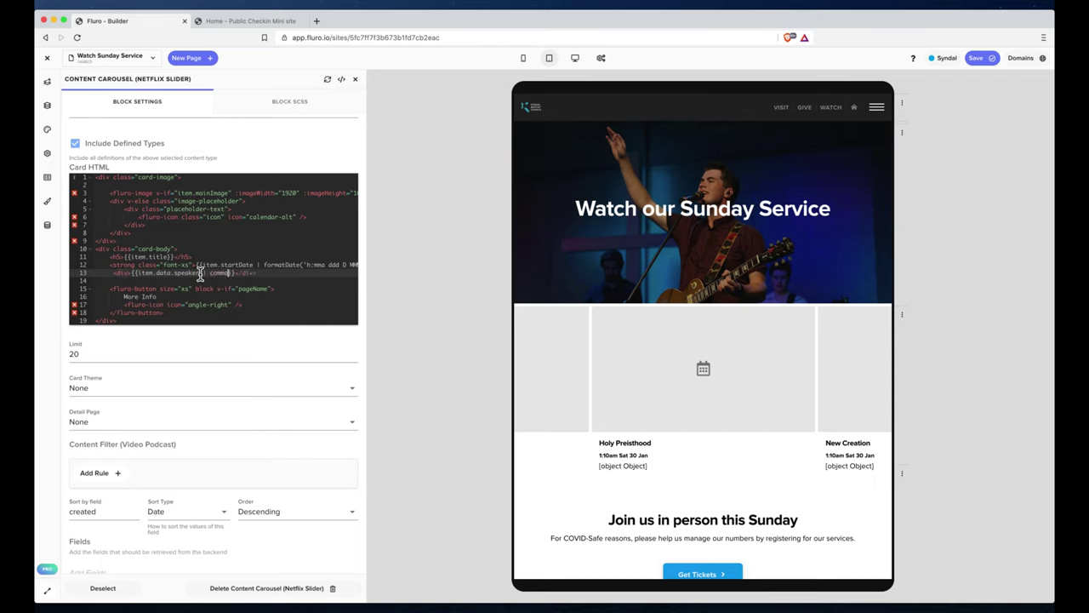
{"action": "type", "text": "()"}
{"action": "type", "text": "'ti"}
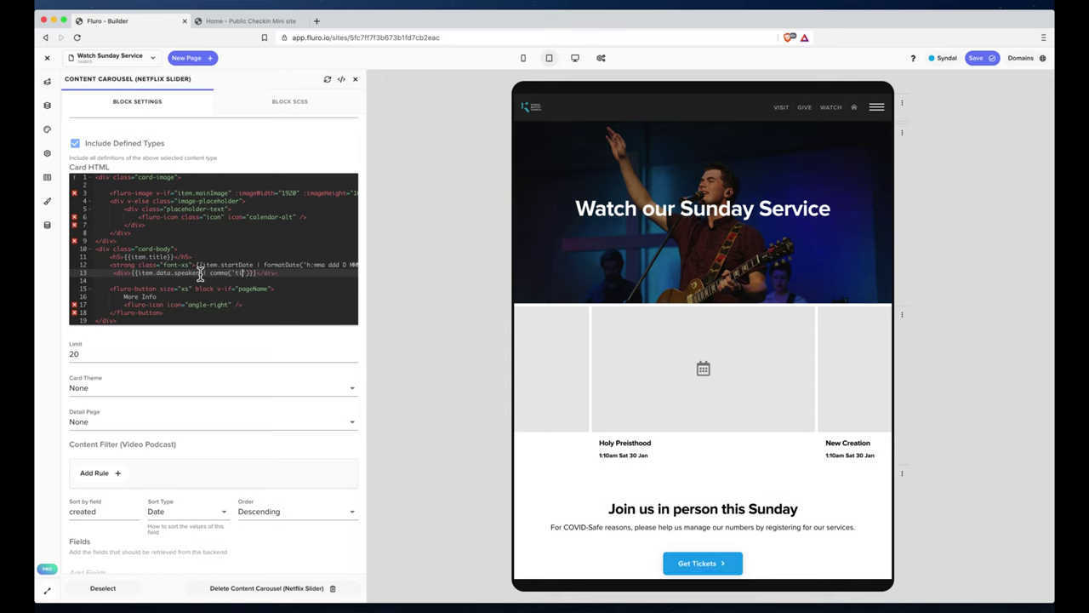
{"action": "type", "text": "title"}
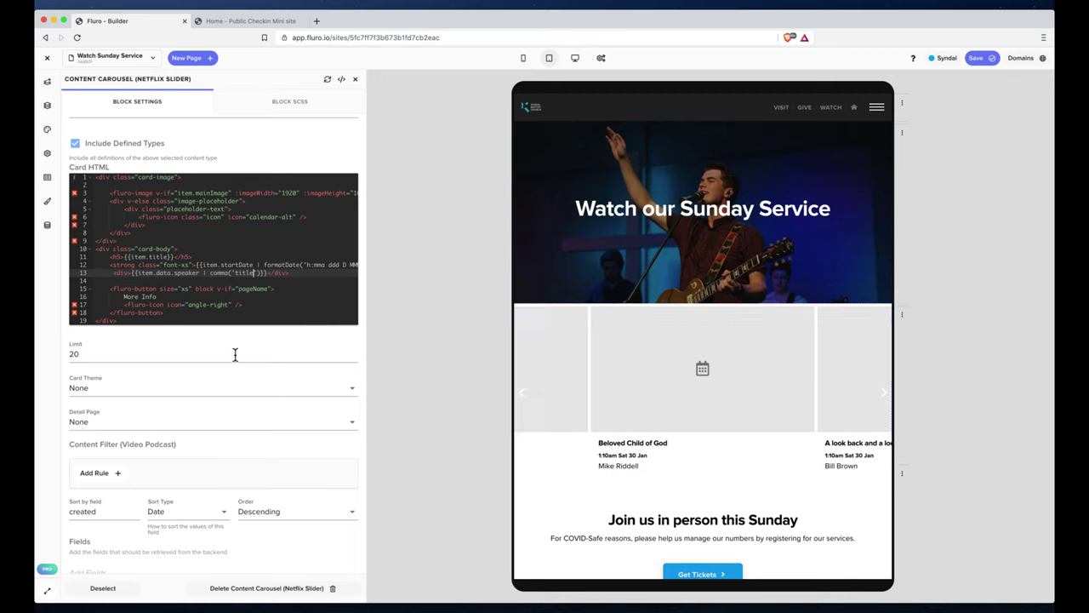
Change the date line to item.data.recordingDate || item.created, and start a debug line on line 2
{"action": "scroll", "coordinate": [204, 265], "scroll_direction": "right", "scroll_amount": 2}
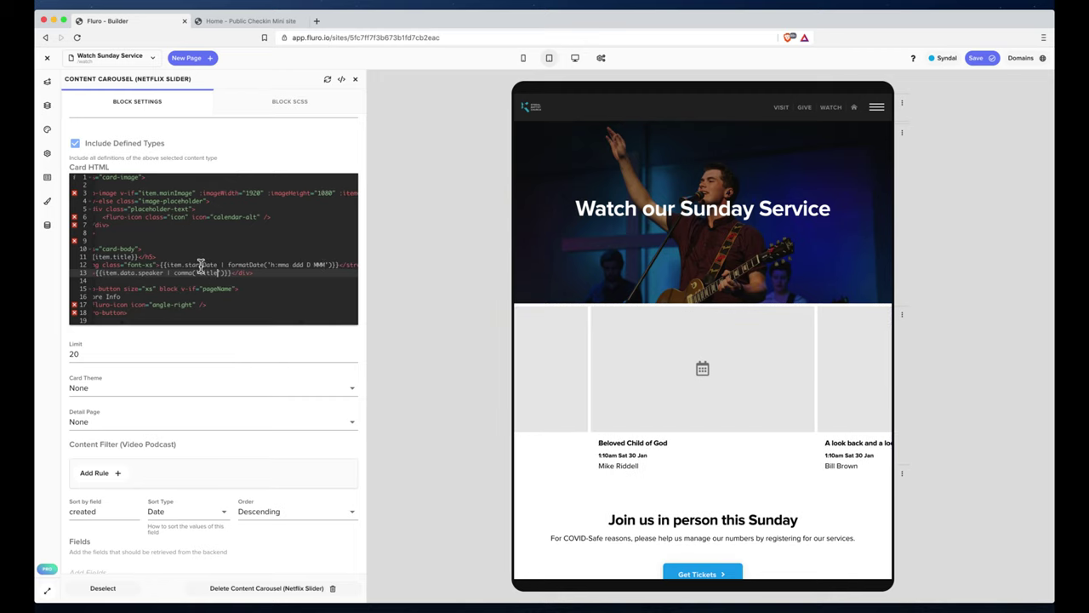
{"action": "double_click", "coordinate": [202, 265]}
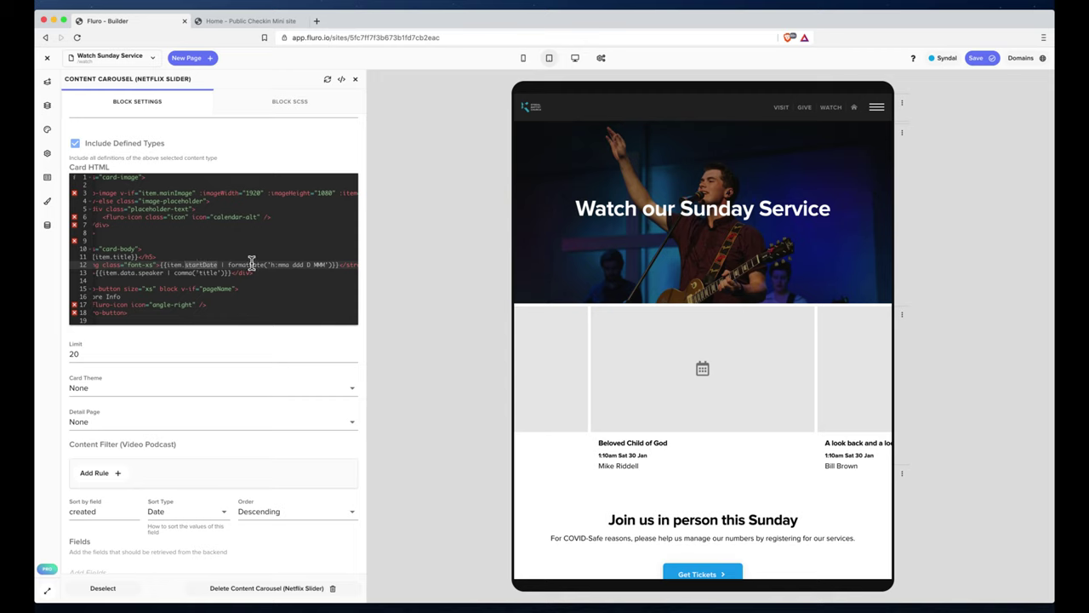
{"action": "type", "text": "data.record"}
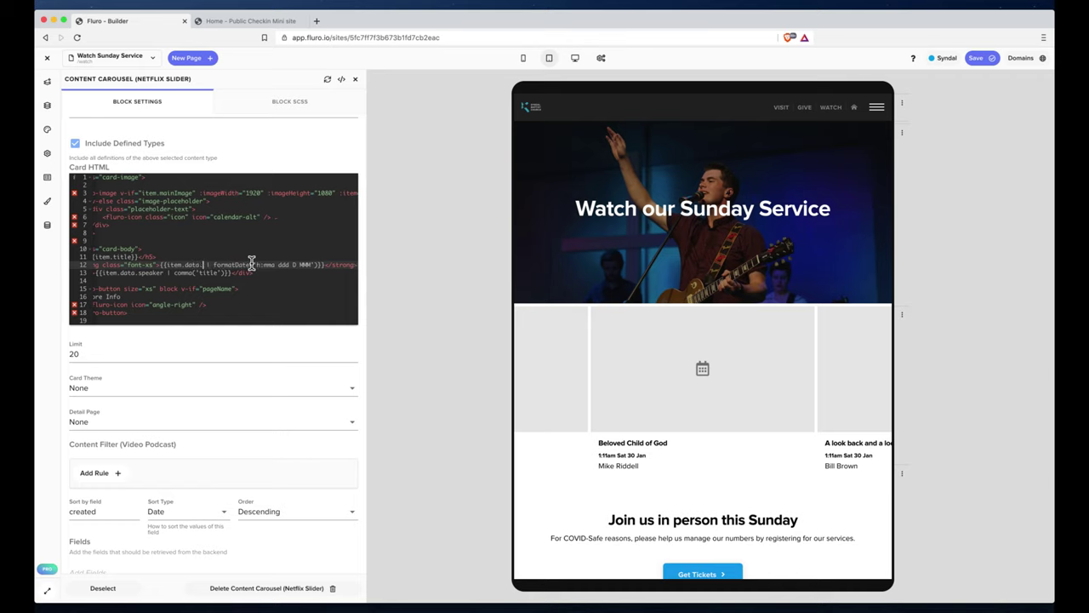
{"action": "type", "text": "ingDate"}
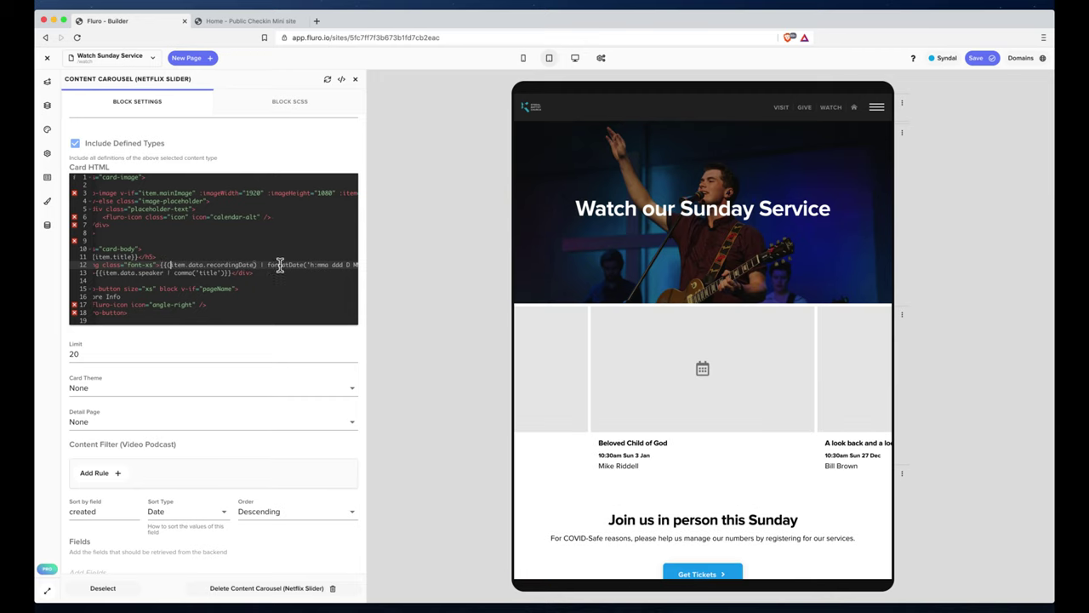
{"action": "type", "text": "}}"}
{"action": "type", "text": " ||"}
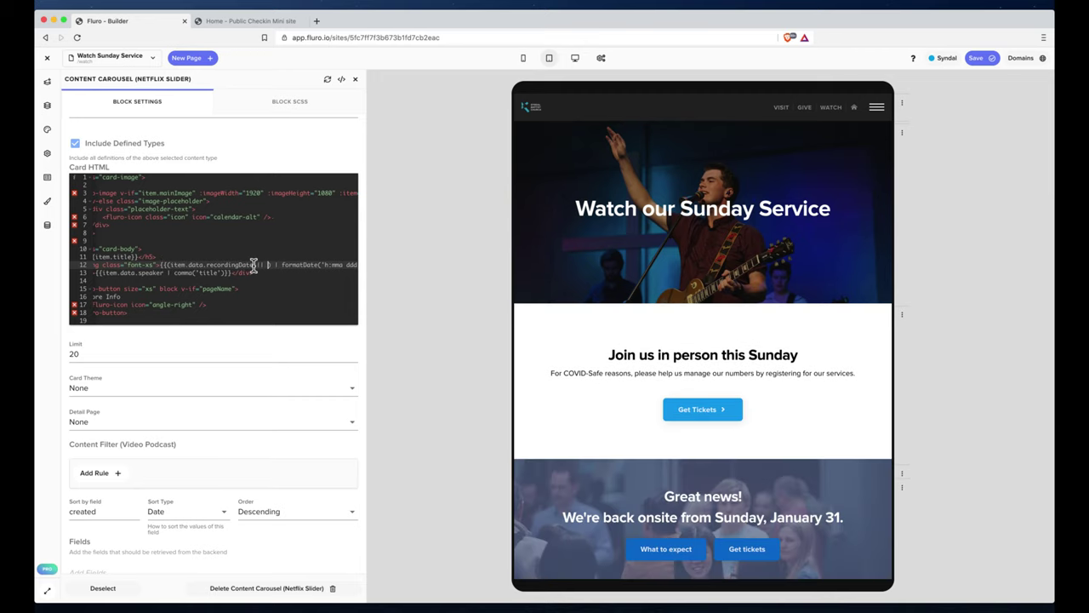
{"action": "type", "text": " item.c"}
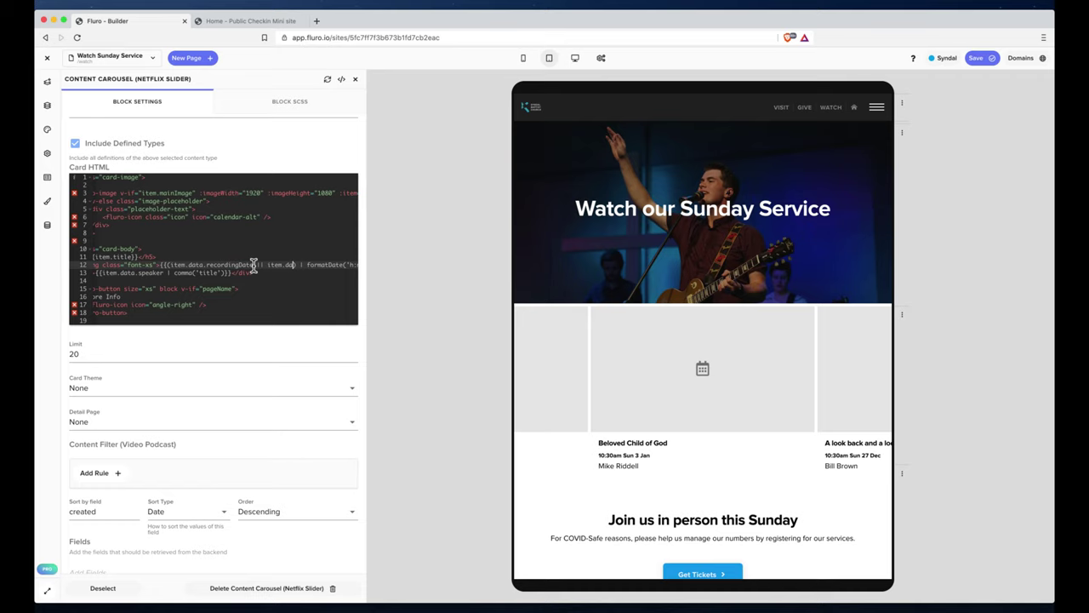
{"action": "type", "text": "reated"}
{"action": "scroll", "coordinate": [655, 460], "scroll_direction": "right", "scroll_amount": 5}
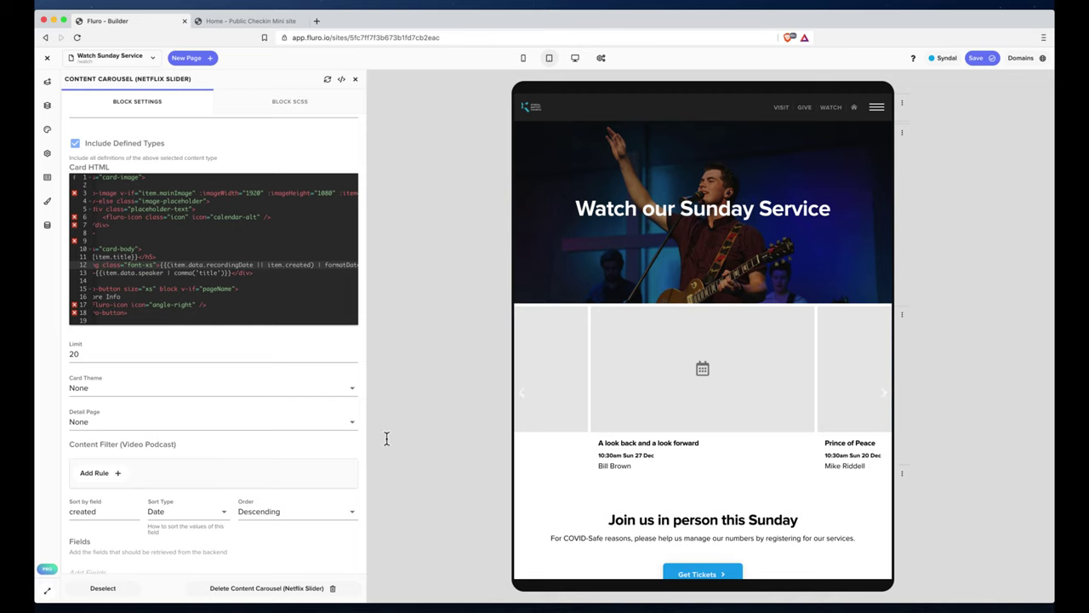
{"action": "scroll", "coordinate": [241, 267], "scroll_direction": "left", "scroll_amount": 3}
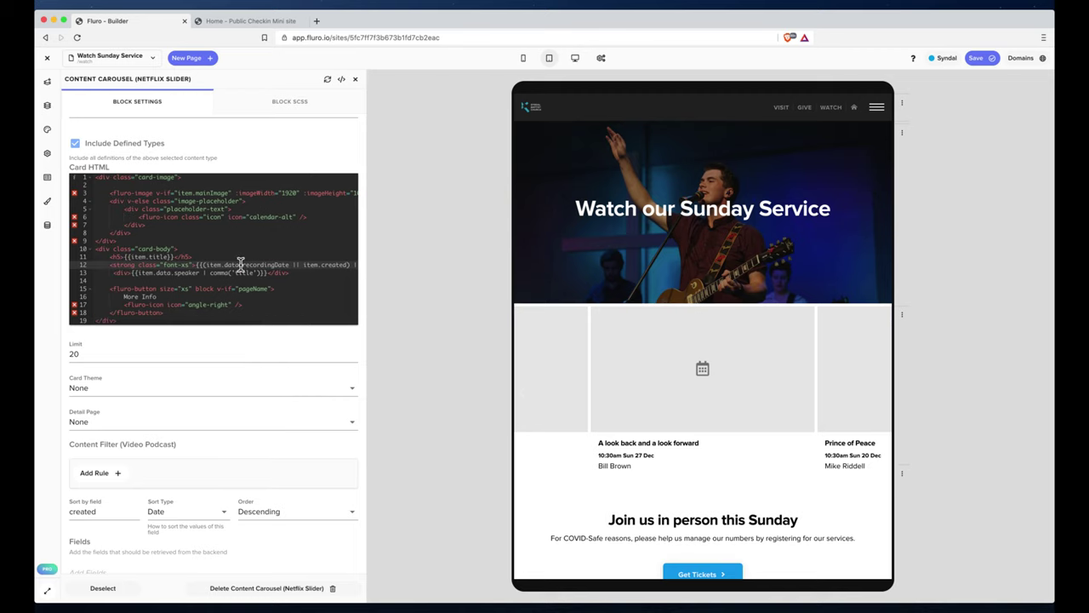
{"action": "left_click", "coordinate": [169, 184]}
{"action": "type", "text": "<"}
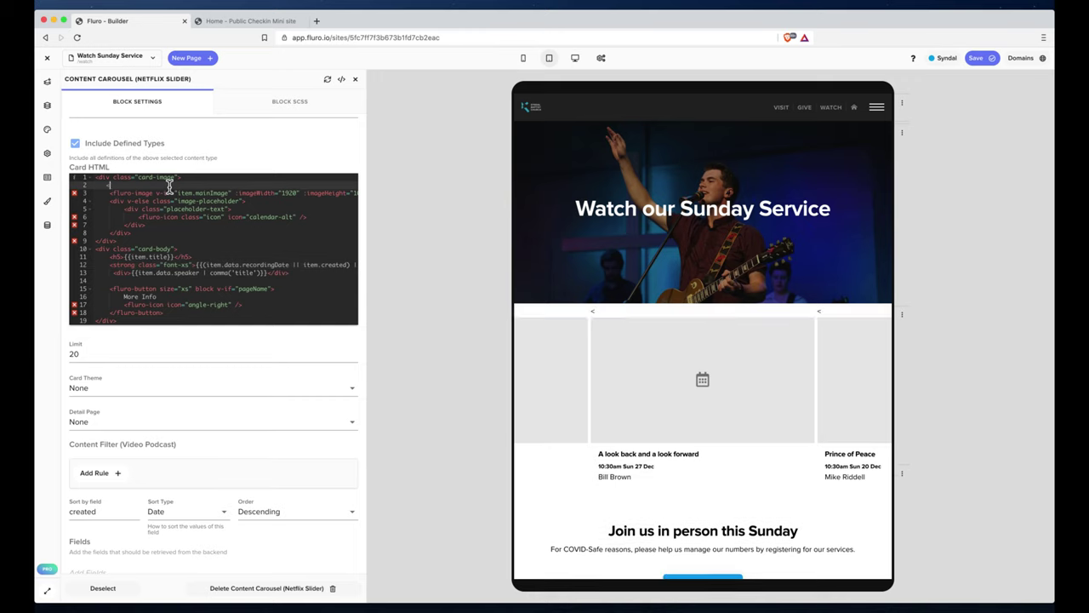
{"action": "type", "text": "pre>{{it"}
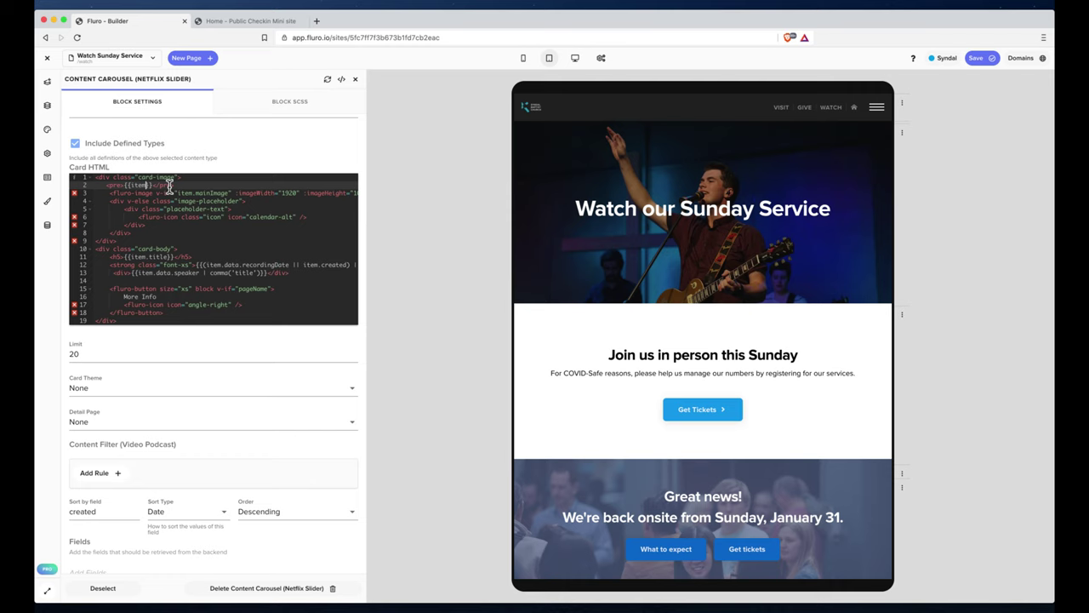
{"action": "type", "text": "em"}
Swap the debug line, fluro-image and image-placeholder markup for a <fluro-video/> element
{"action": "scroll", "coordinate": [574, 428], "scroll_direction": "down", "scroll_amount": 3}
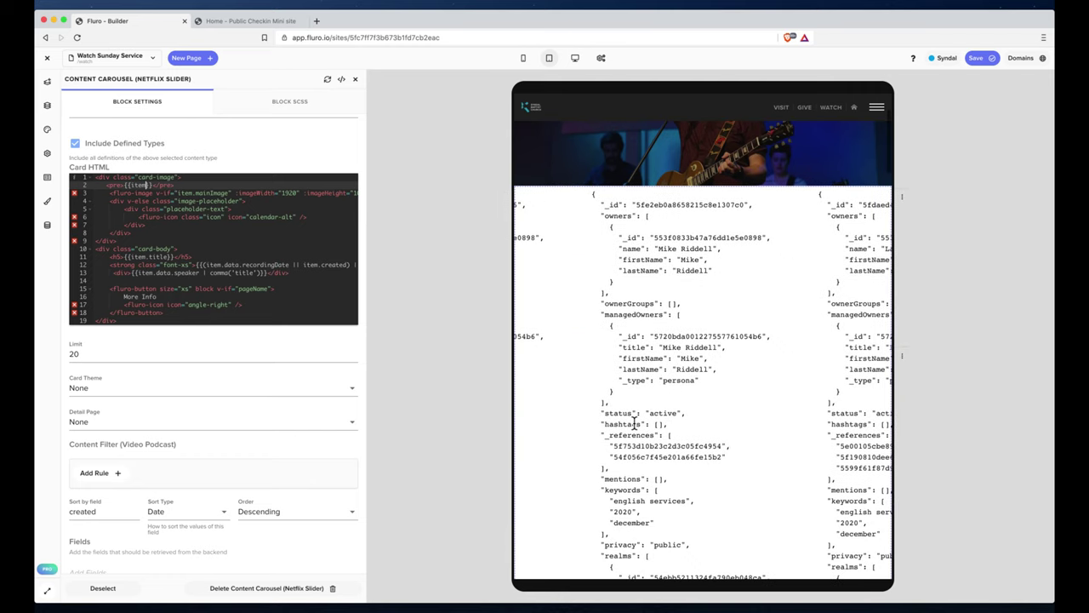
{"action": "left_click_drag", "start_coordinate": [108, 185], "coordinate": [236, 184]}
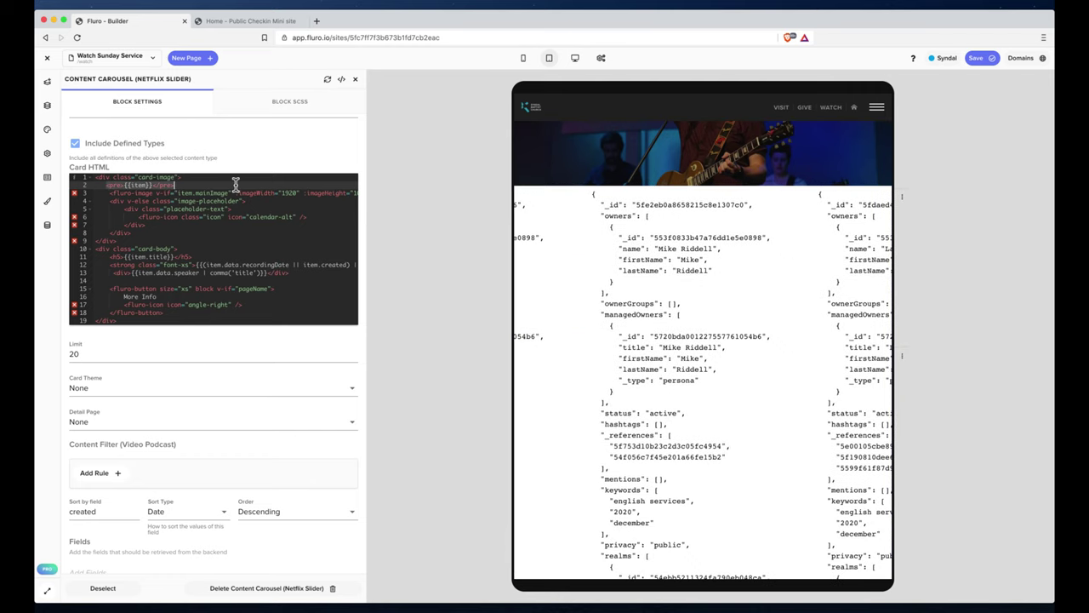
{"action": "key", "text": "BackSpace"}
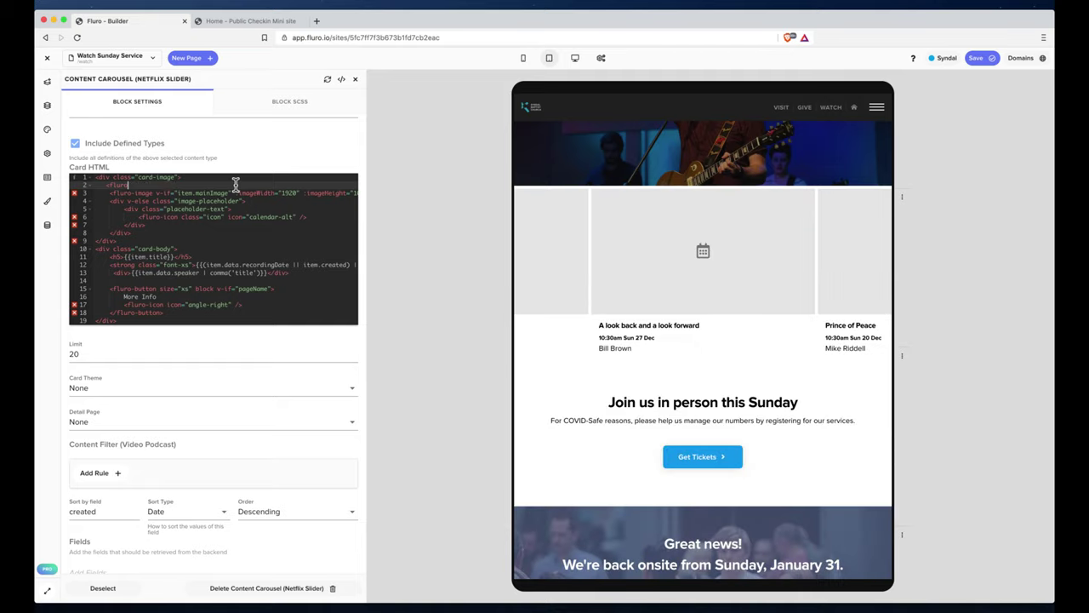
{"action": "type", "text": "<fluro-video/>"}
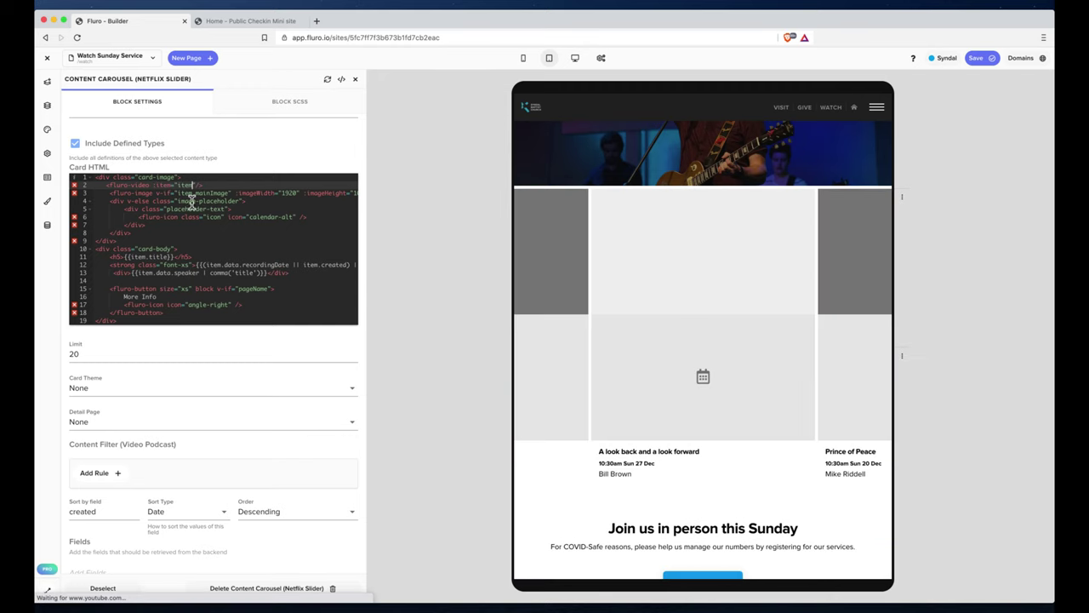
{"action": "left_click", "coordinate": [85, 194]}
{"action": "key", "text": "BackSpace"}
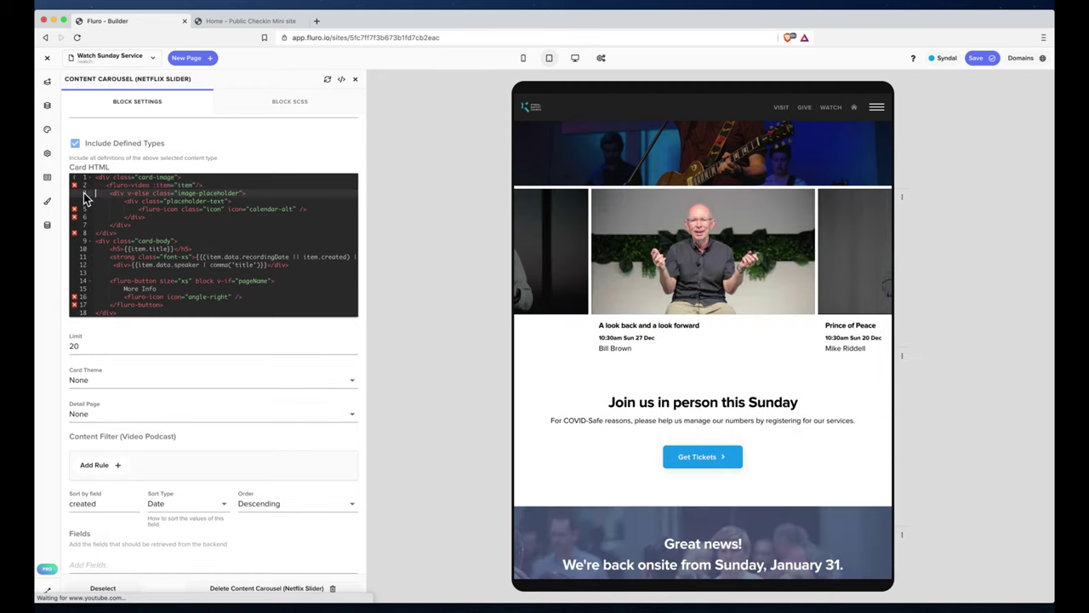
{"action": "scroll", "coordinate": [723, 280], "scroll_direction": "right", "scroll_amount": 5}
{"action": "scroll", "coordinate": [707, 305], "scroll_direction": "right", "scroll_amount": 5}
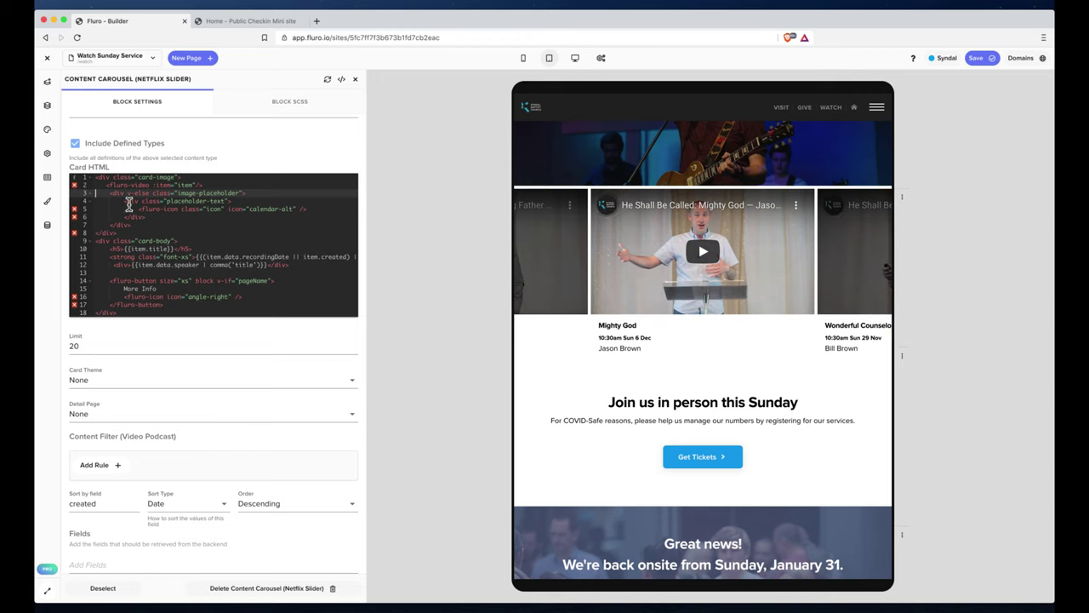
{"action": "left_click_drag", "start_coordinate": [114, 199], "coordinate": [142, 224]}
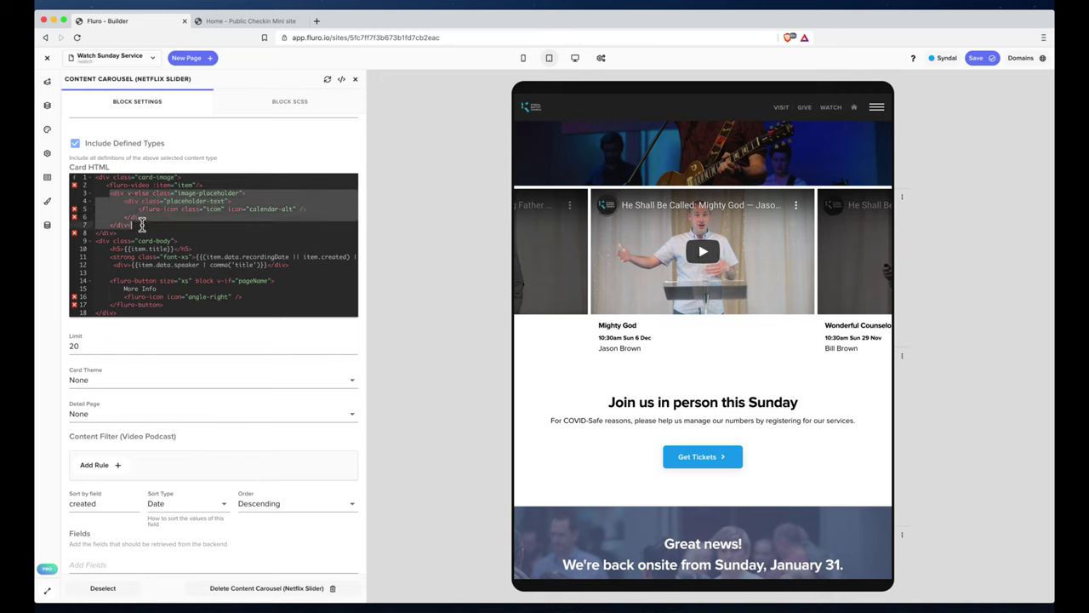
{"action": "key", "text": "BackSpace"}
{"action": "key", "text": "BackSpace"}
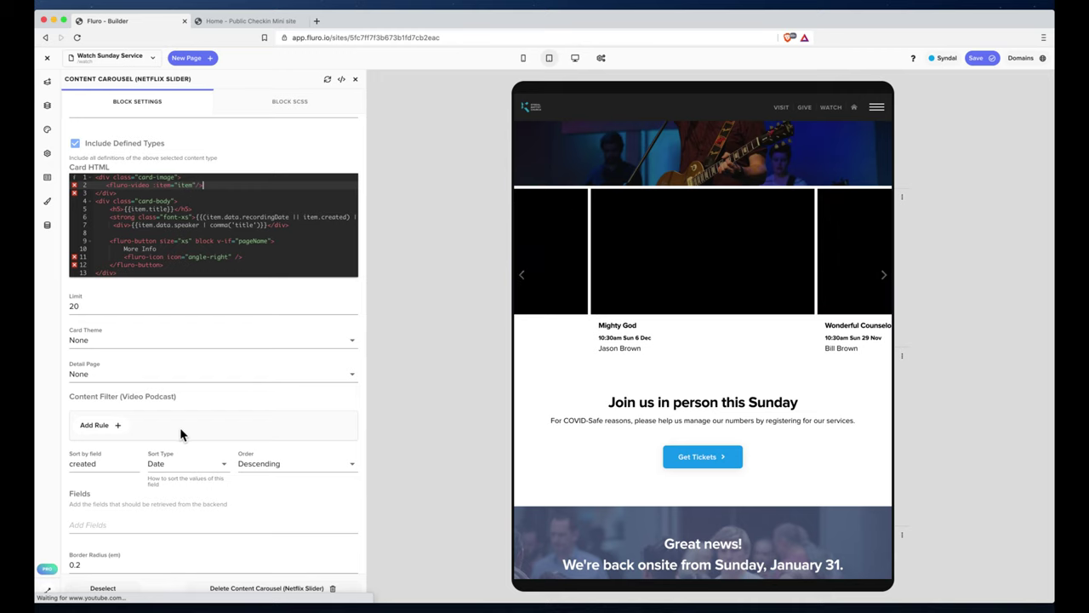
Add a content filter rule: Title contains characters 'mighty'
{"action": "left_click", "coordinate": [110, 426]}
{"action": "scroll", "coordinate": [136, 430], "scroll_direction": "down", "scroll_amount": 1}
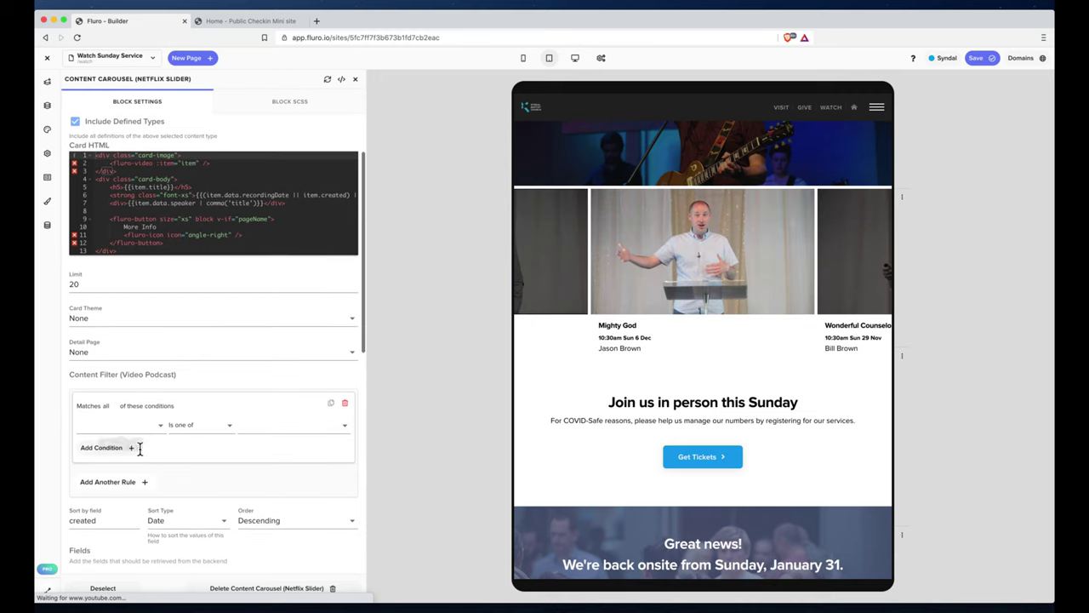
{"action": "left_click", "coordinate": [137, 417]}
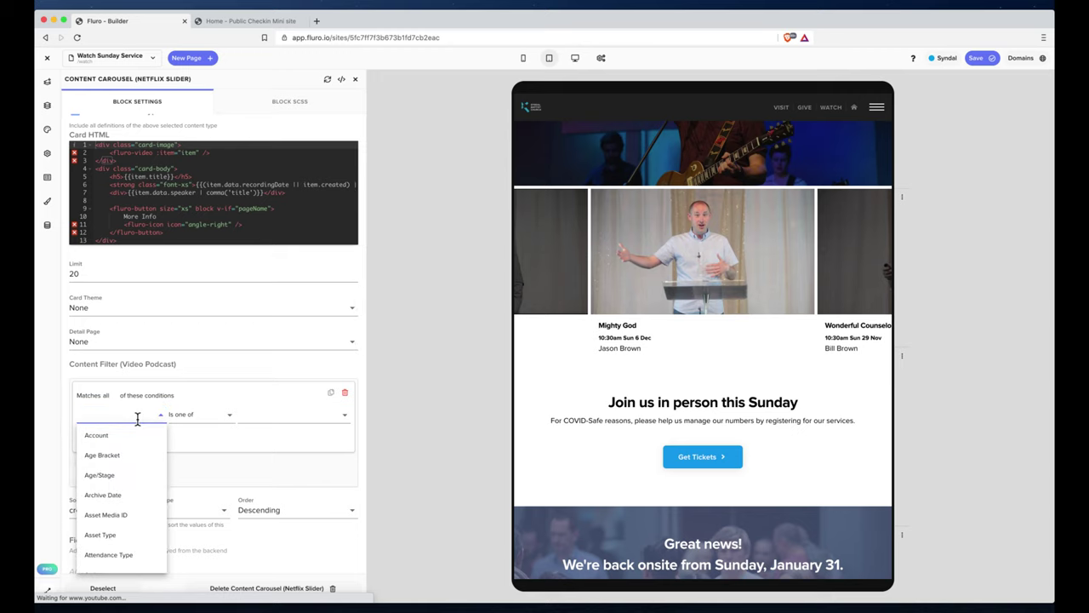
{"action": "type", "text": "title"}
{"action": "left_click", "coordinate": [134, 438]}
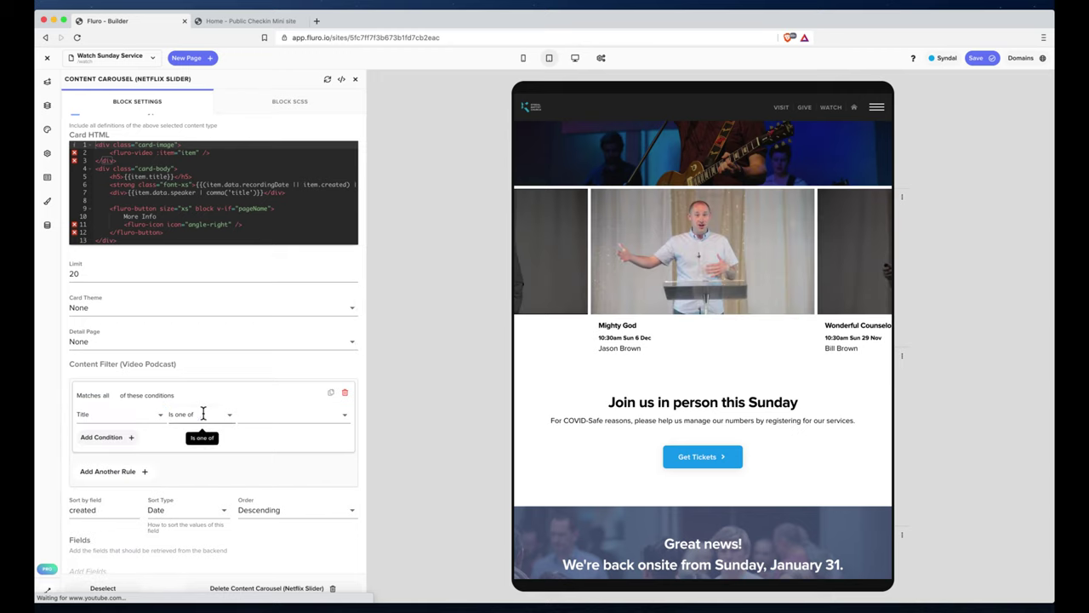
{"action": "left_click", "coordinate": [204, 413]}
{"action": "scroll", "coordinate": [213, 508], "scroll_direction": "down", "scroll_amount": 2}
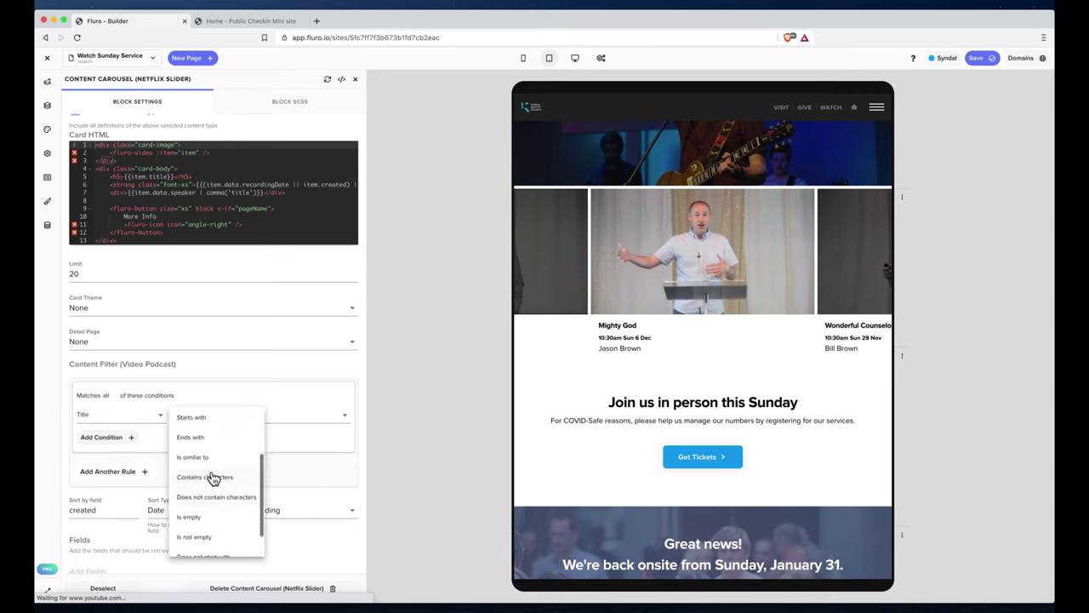
{"action": "left_click", "coordinate": [214, 477]}
{"action": "left_click", "coordinate": [265, 421]}
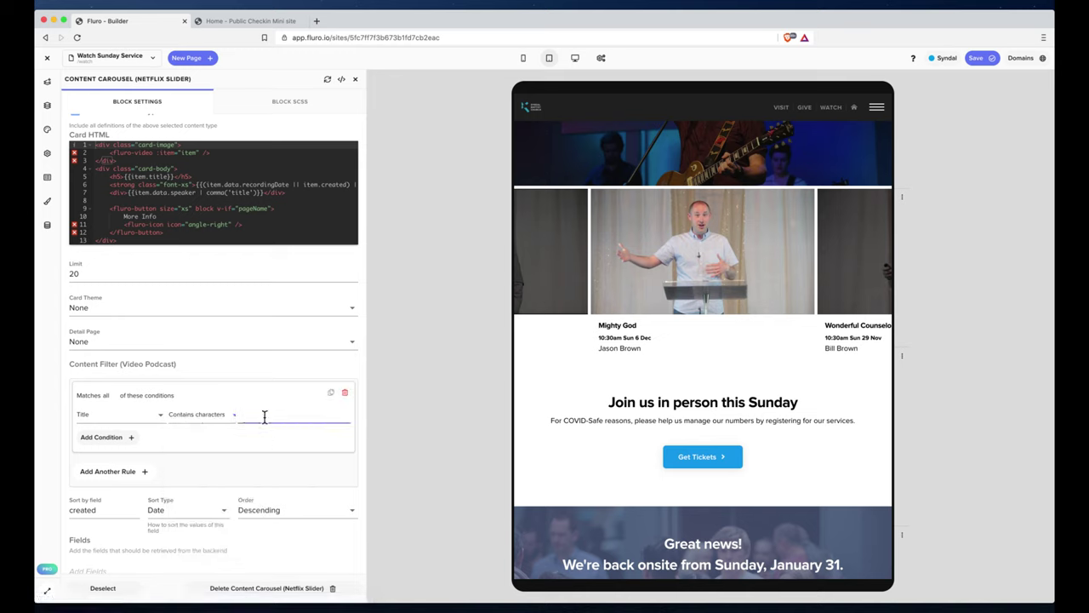
{"action": "type", "text": "mighty"}
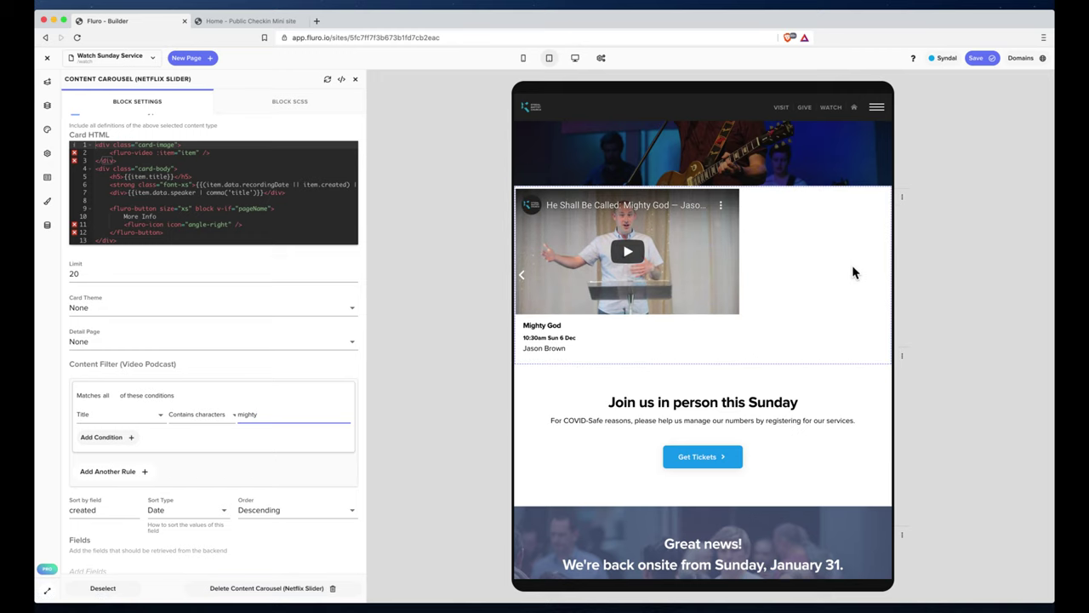
Discard the extra empty condition, then remove the whole Title filter rule
{"action": "left_click", "coordinate": [107, 436]}
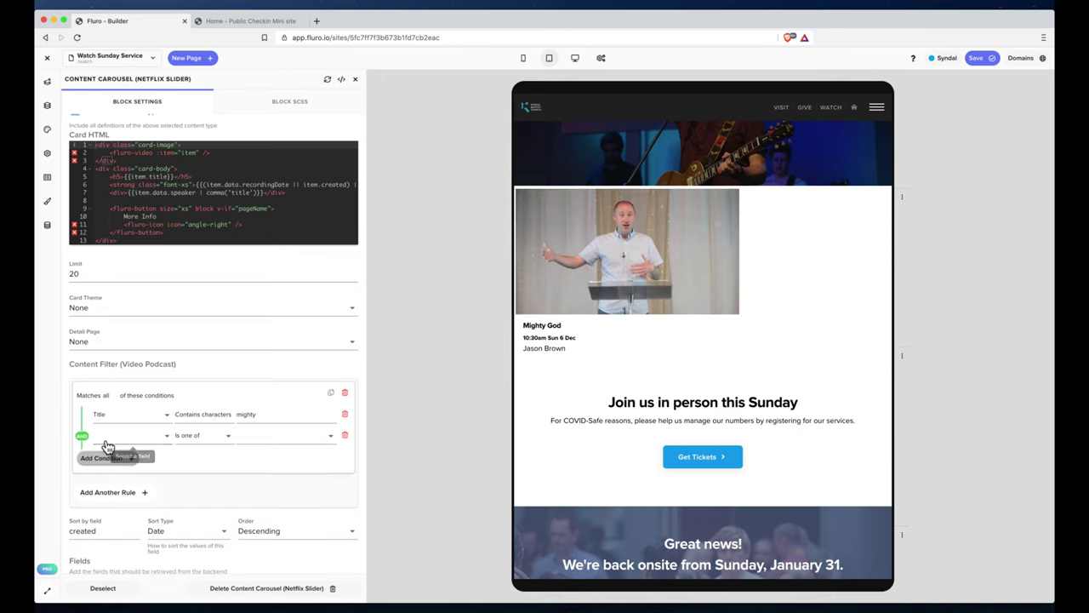
{"action": "left_click", "coordinate": [119, 435]}
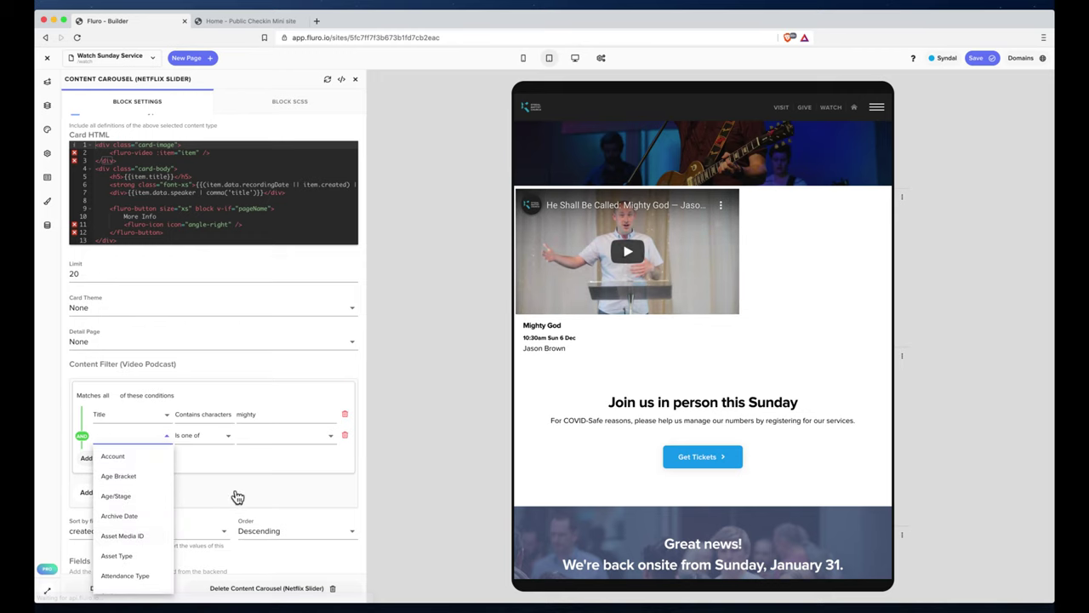
{"action": "left_click", "coordinate": [345, 435]}
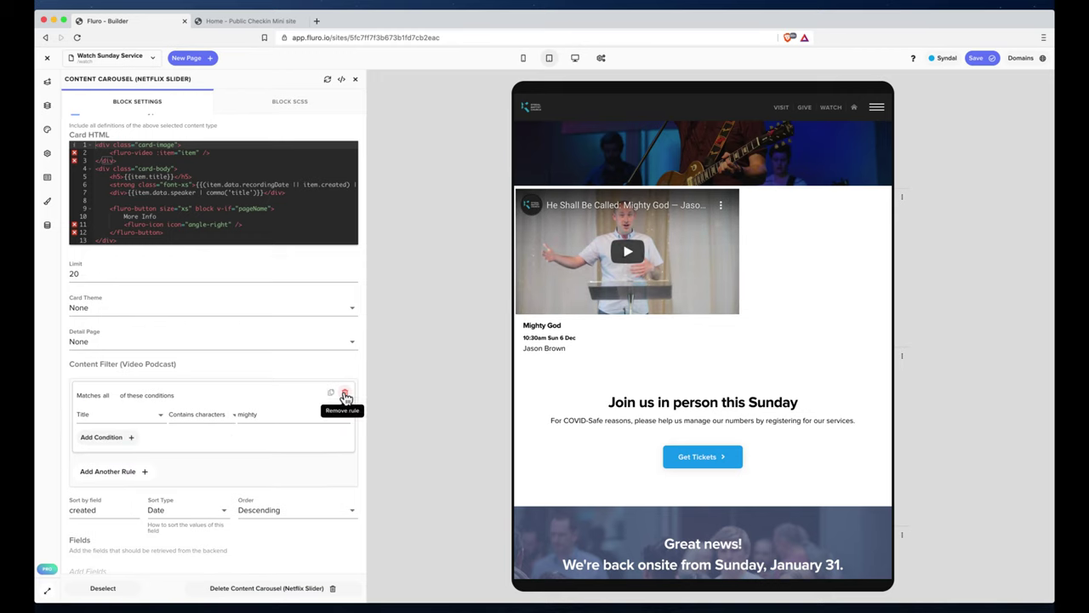
{"action": "left_click", "coordinate": [345, 393]}
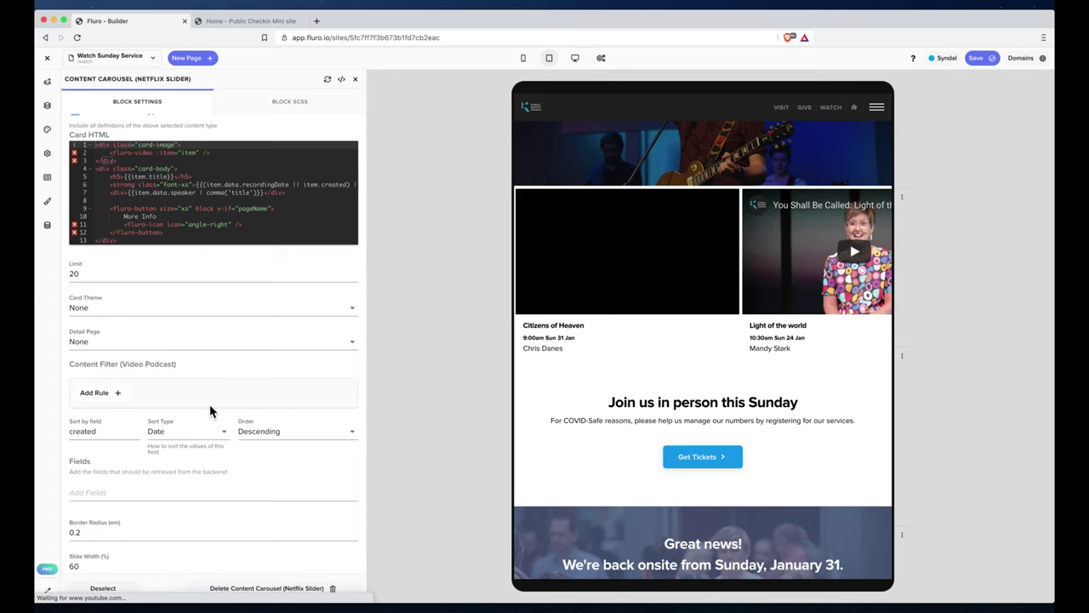
Try a carousel slide width of 20%
{"action": "scroll", "coordinate": [210, 412], "scroll_direction": "down", "scroll_amount": 1}
{"action": "scroll", "coordinate": [806, 280], "scroll_direction": "right", "scroll_amount": 3}
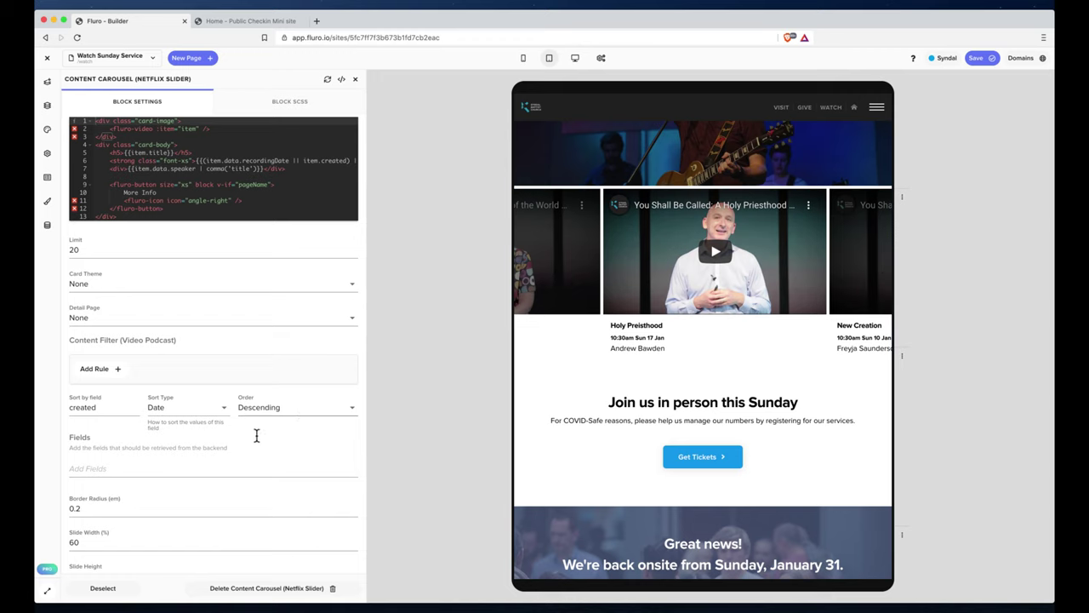
{"action": "scroll", "coordinate": [285, 383], "scroll_direction": "down", "scroll_amount": 5}
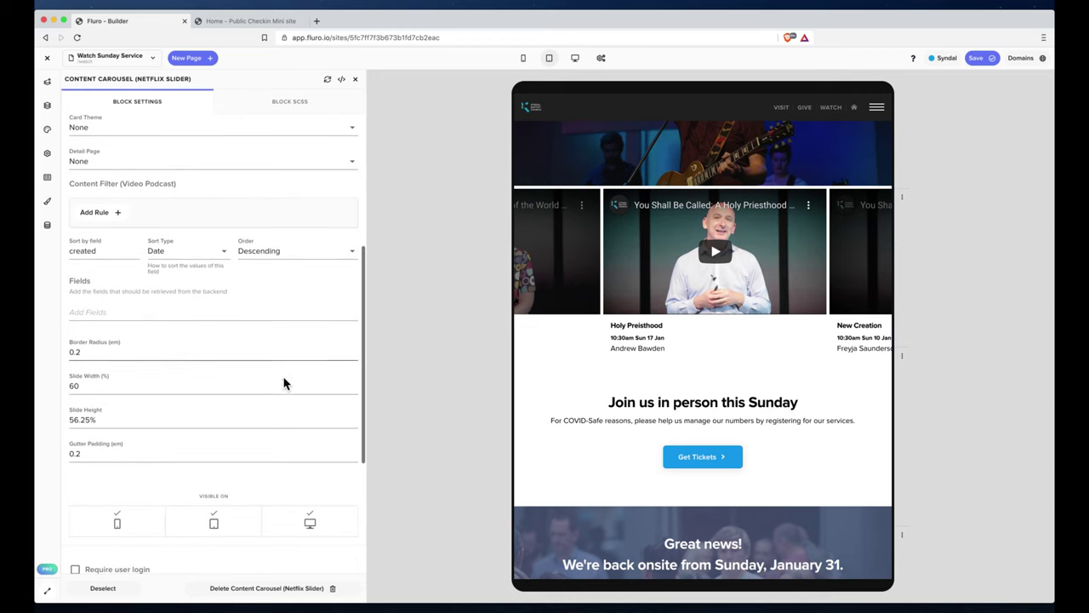
{"action": "double_click", "coordinate": [106, 422]}
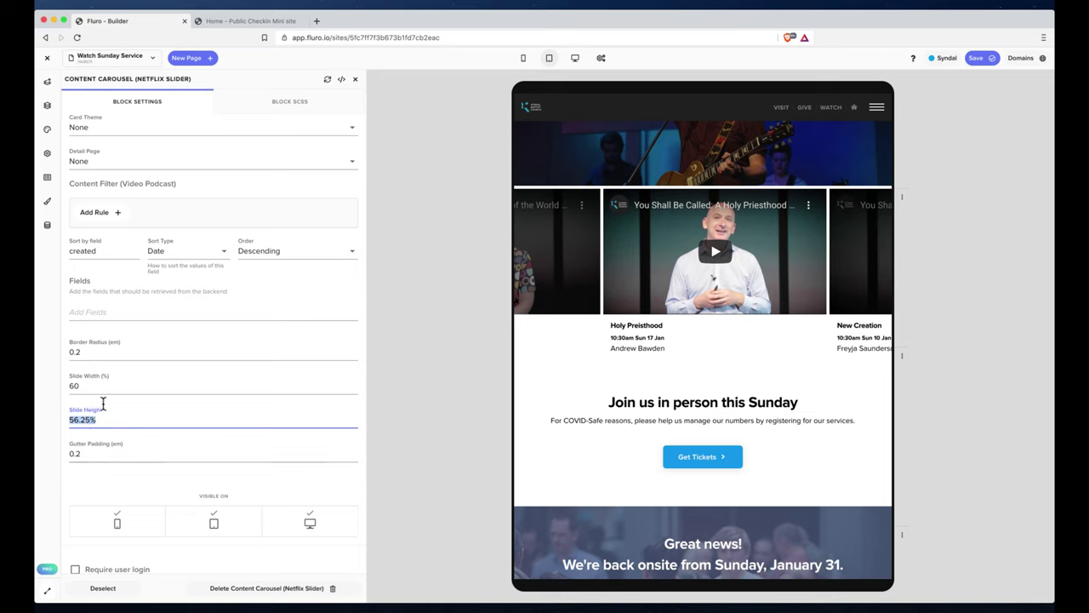
{"action": "double_click", "coordinate": [101, 387]}
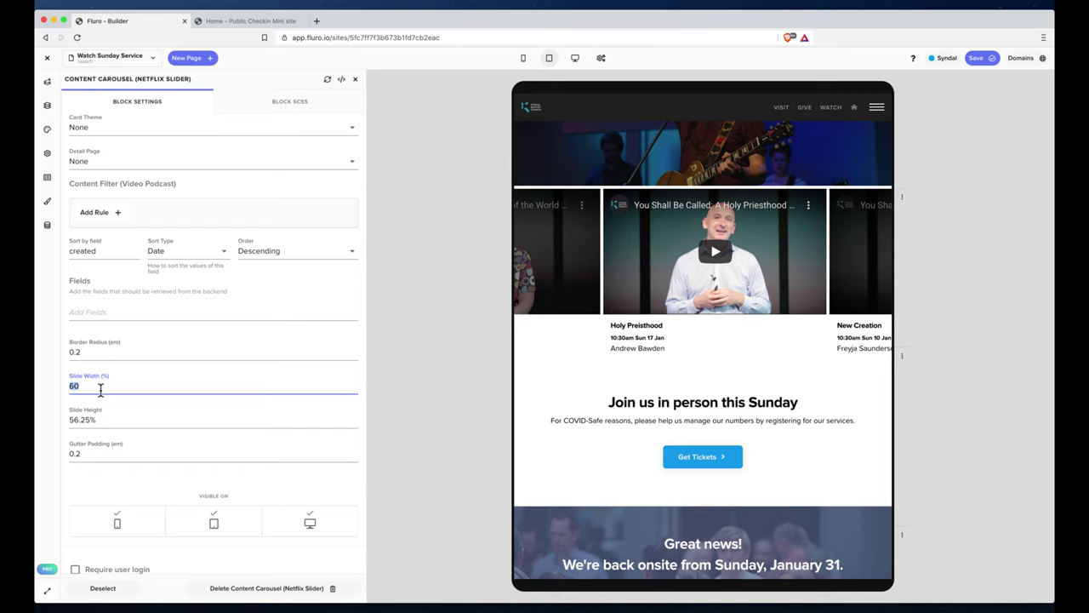
{"action": "type", "text": "20"}
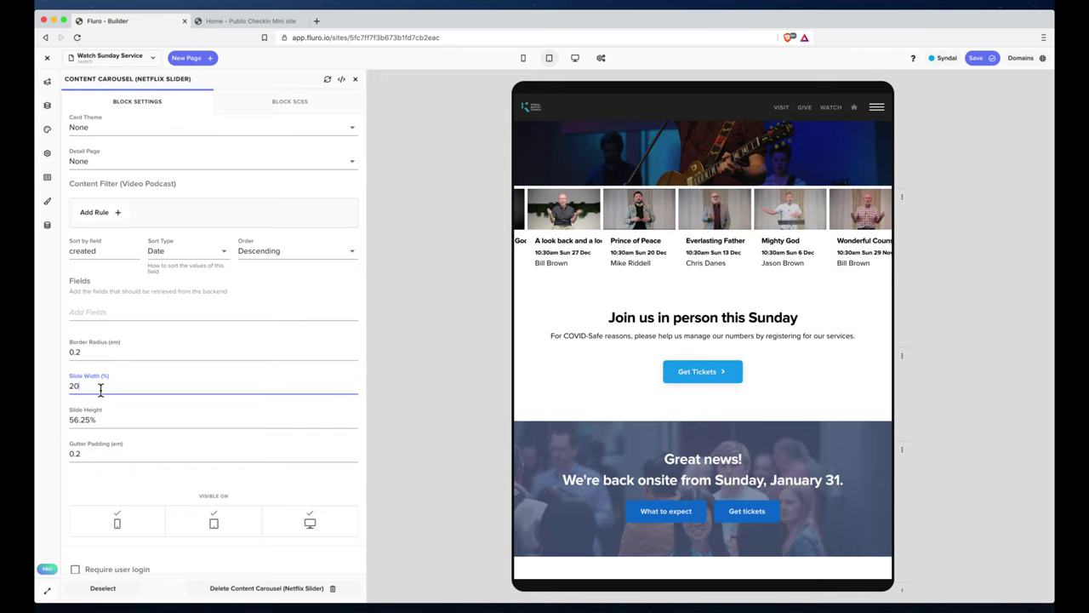
Set the slide width to 100% and step through the full-width videos
{"action": "scroll", "coordinate": [774, 212], "scroll_direction": "right", "scroll_amount": 5}
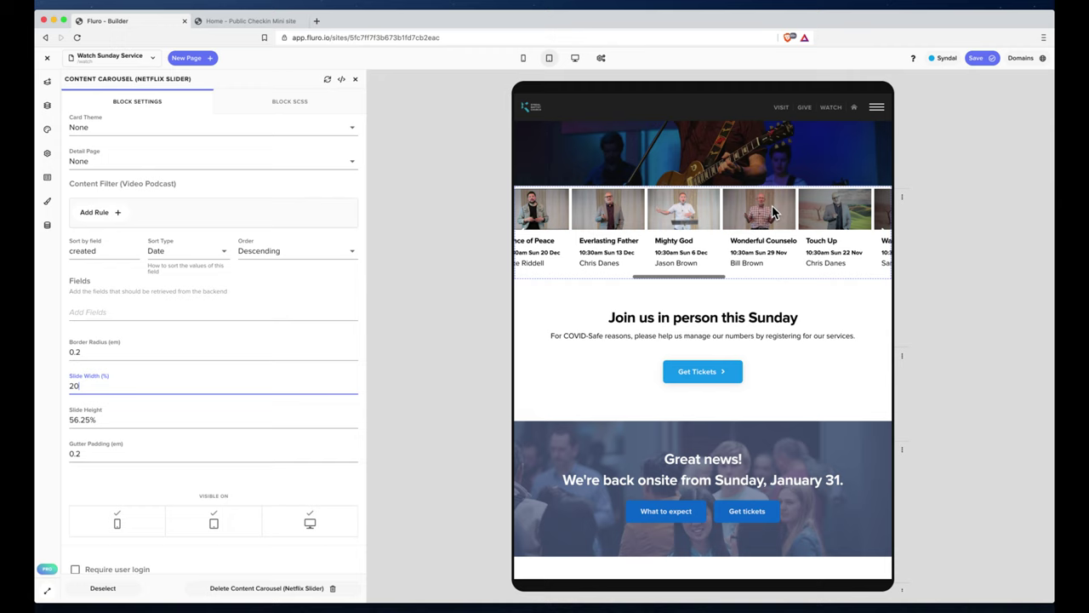
{"action": "double_click", "coordinate": [99, 387]}
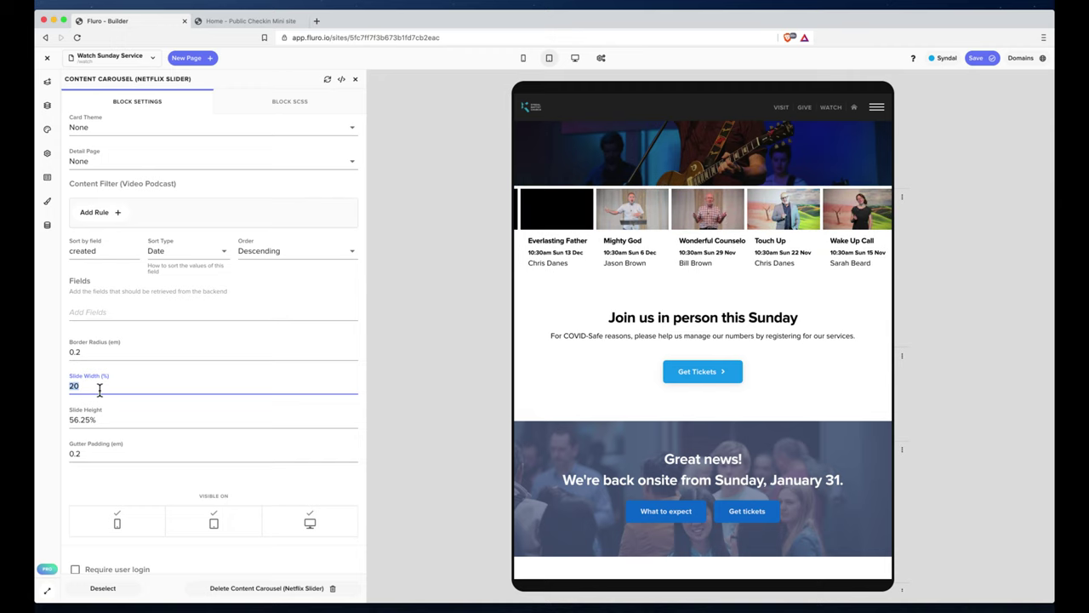
{"action": "type", "text": "100"}
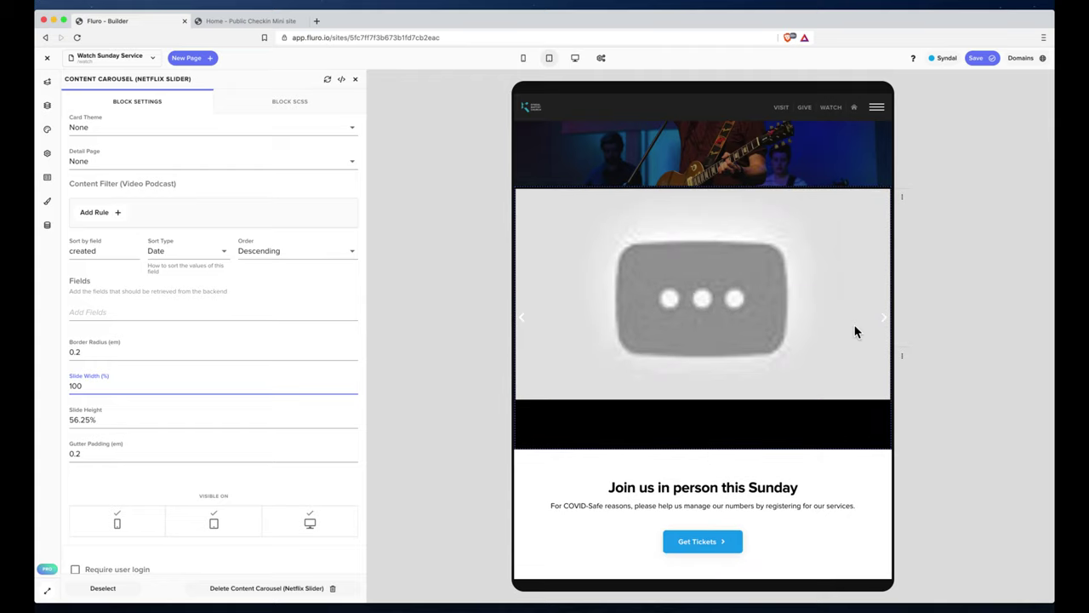
{"action": "left_click", "coordinate": [884, 319]}
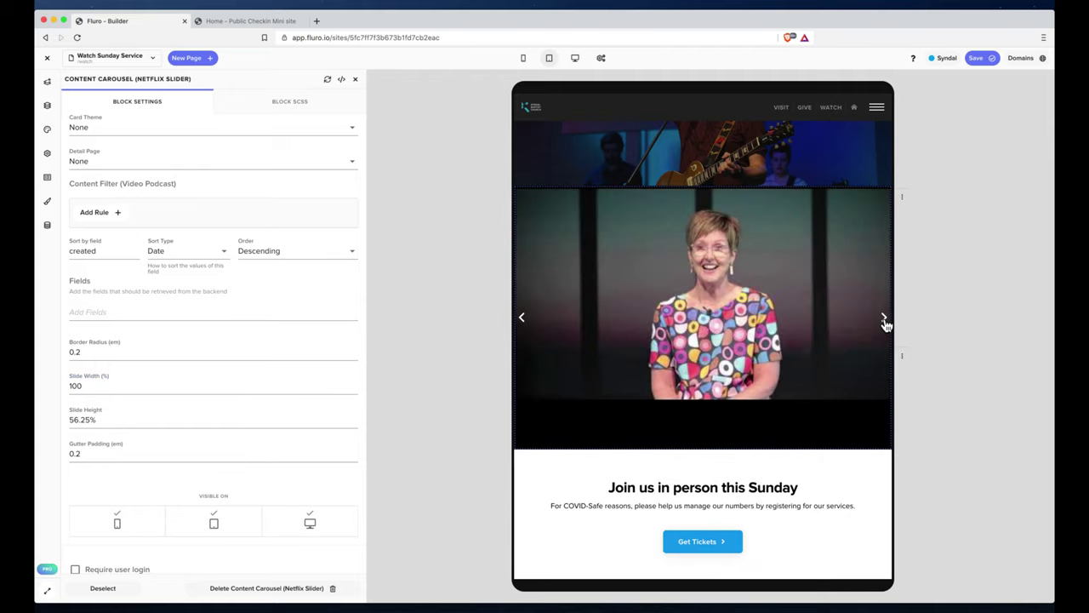
{"action": "left_click", "coordinate": [884, 319]}
{"action": "left_click", "coordinate": [884, 319]}
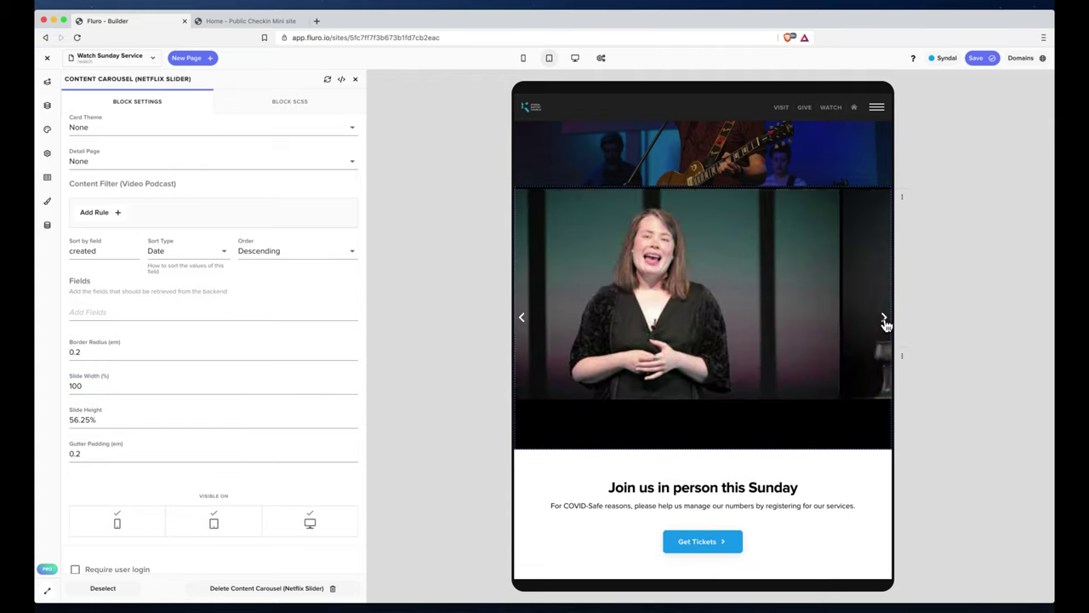
{"action": "left_click", "coordinate": [884, 319]}
{"action": "left_click", "coordinate": [884, 319]}
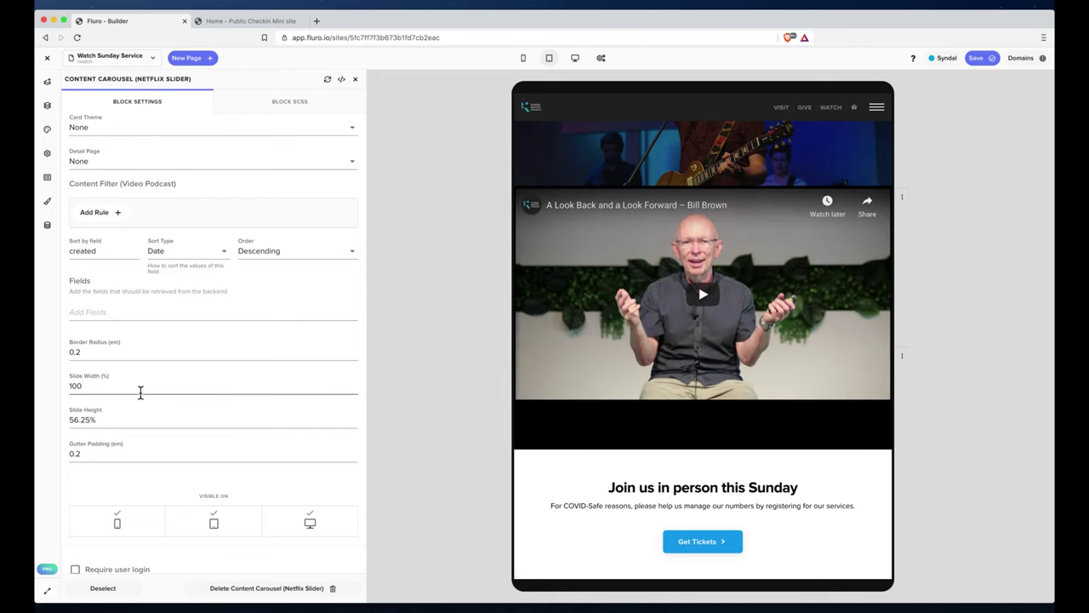
Set the slide width to 30% and refresh the preview
{"action": "type", "text": "20"}
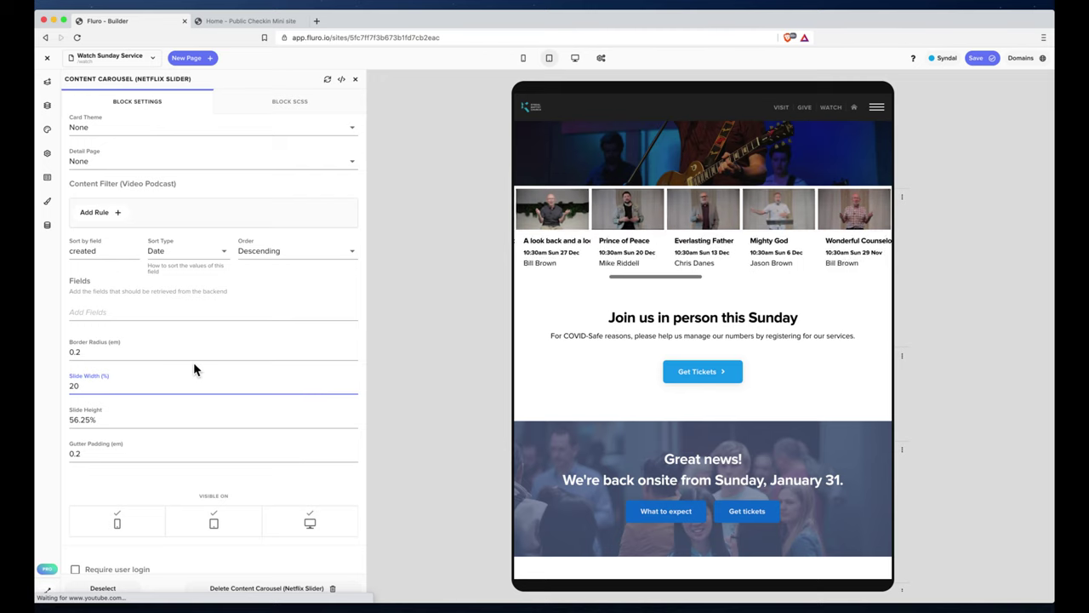
{"action": "key", "text": "BackSpace"}
{"action": "key", "text": "BackSpace"}
{"action": "type", "text": "30"}
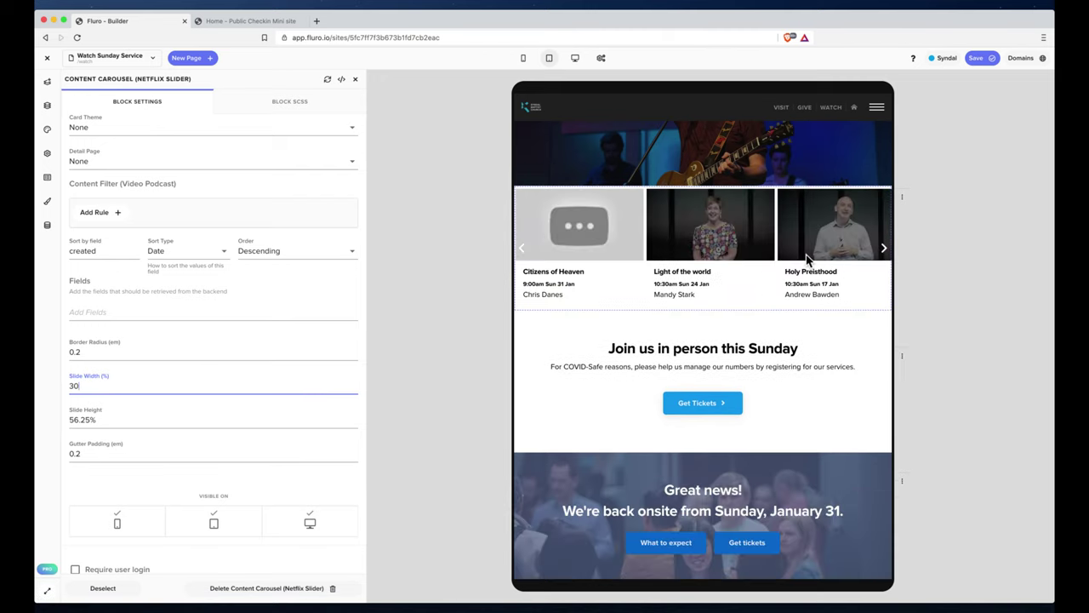
{"action": "left_click", "coordinate": [980, 58]}
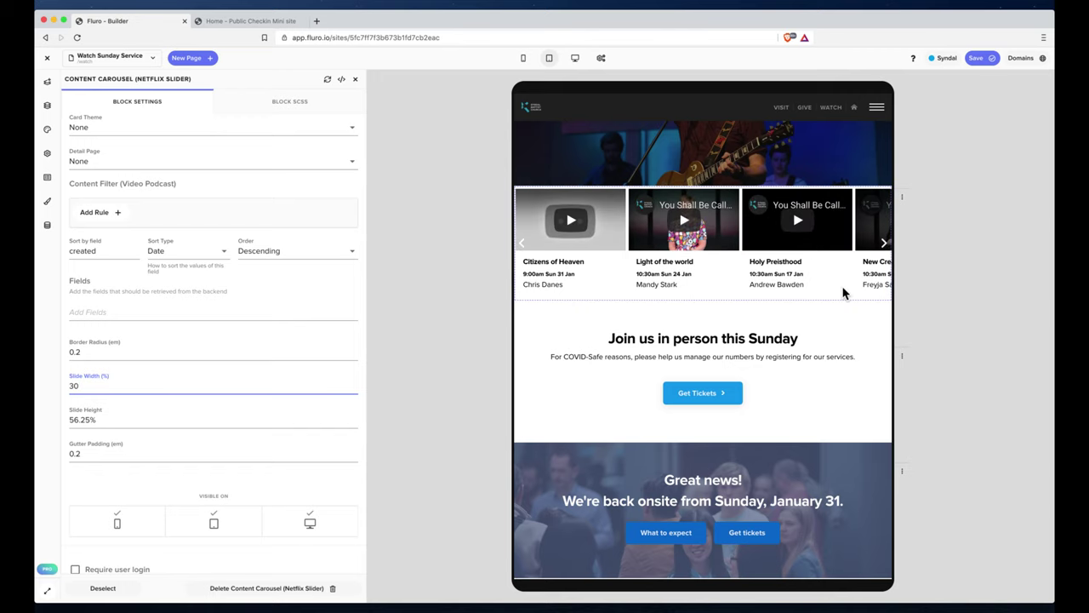
{"action": "scroll", "coordinate": [842, 292], "scroll_direction": "right", "scroll_amount": 10}
{"action": "scroll", "coordinate": [158, 223], "scroll_direction": "up", "scroll_amount": 5}
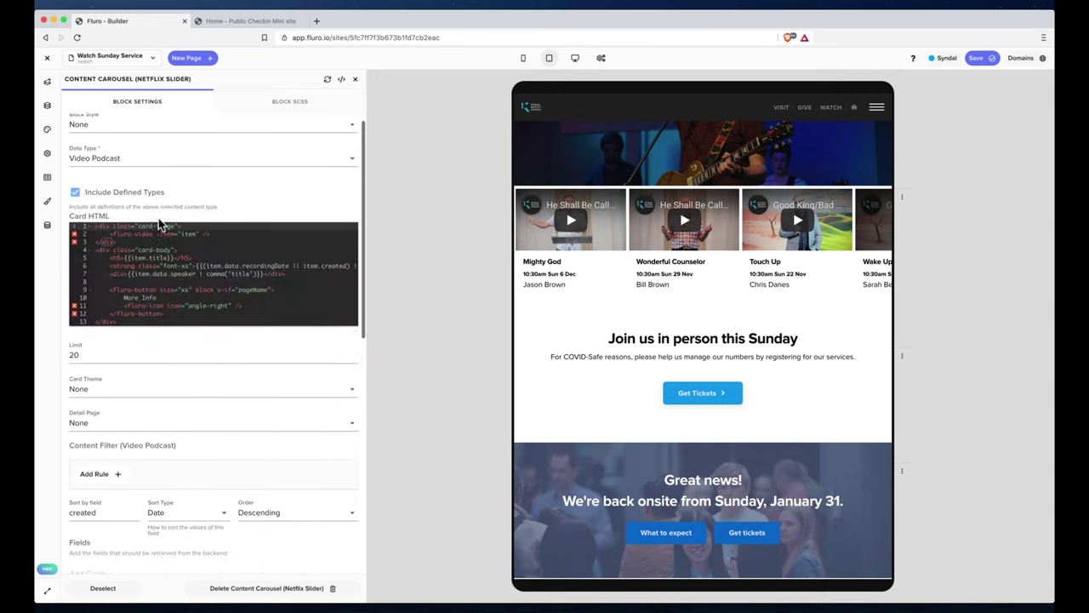
{"action": "scroll", "coordinate": [158, 223], "scroll_direction": "up", "scroll_amount": 1}
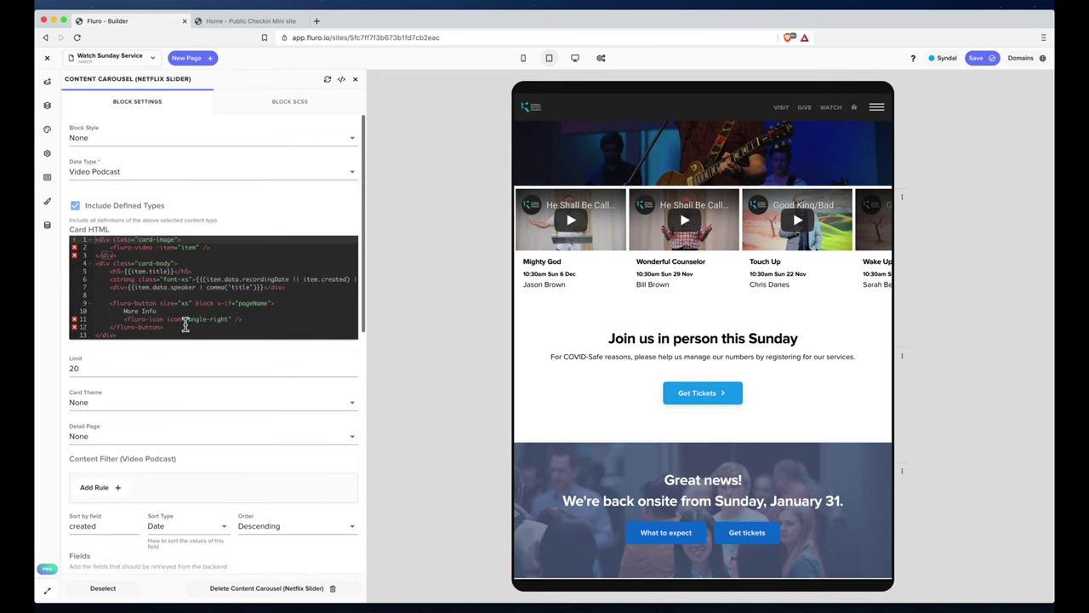
{"action": "left_click", "coordinate": [342, 80]}
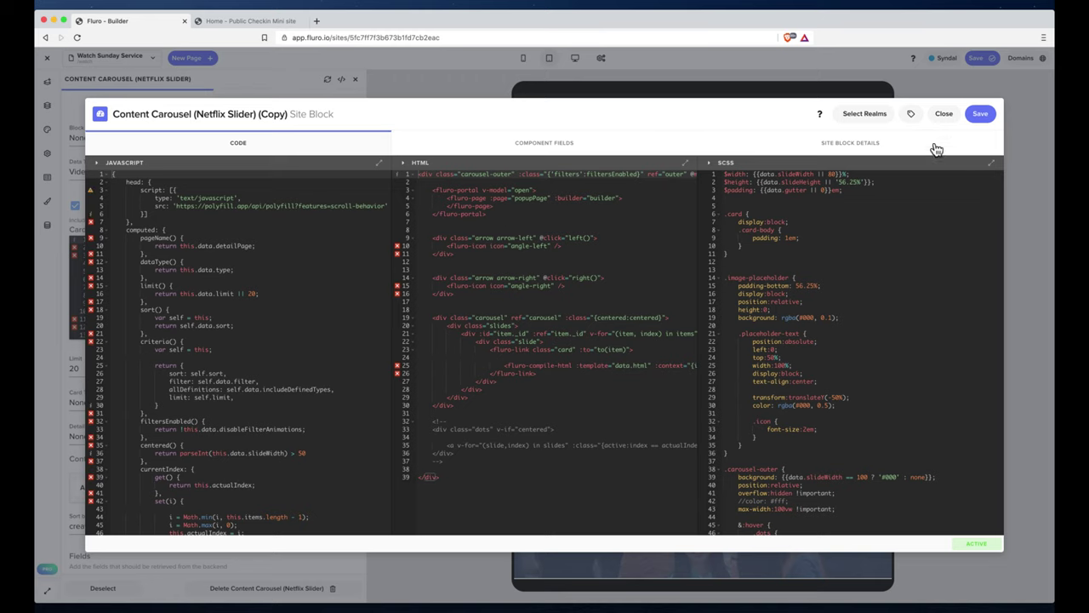
{"action": "left_click", "coordinate": [941, 114]}
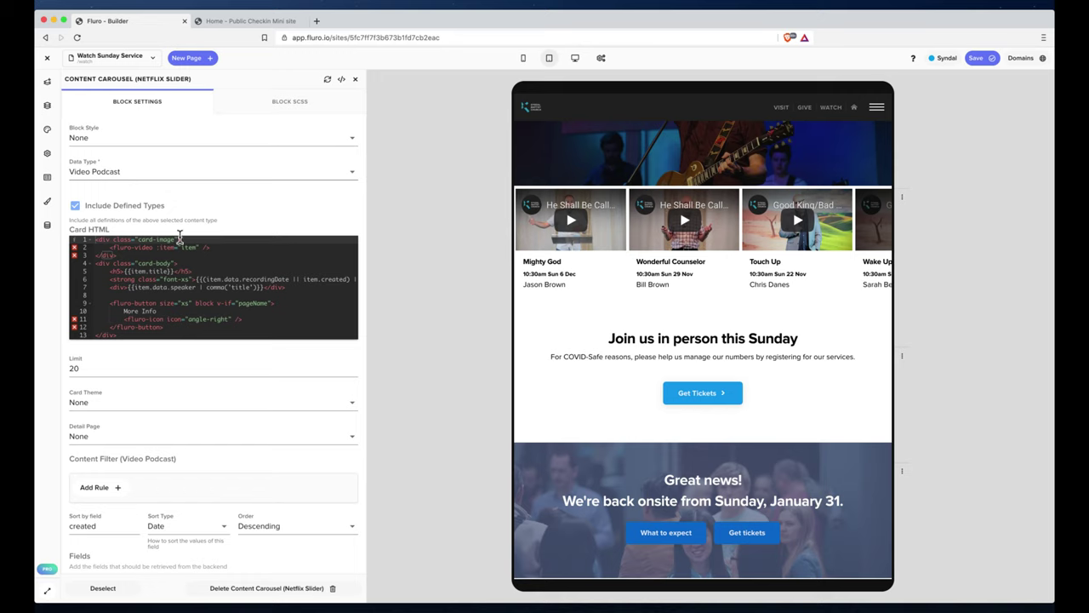
{"action": "left_click", "coordinate": [148, 172]}
{"action": "scroll", "coordinate": [165, 252], "scroll_direction": "down", "scroll_amount": 2}
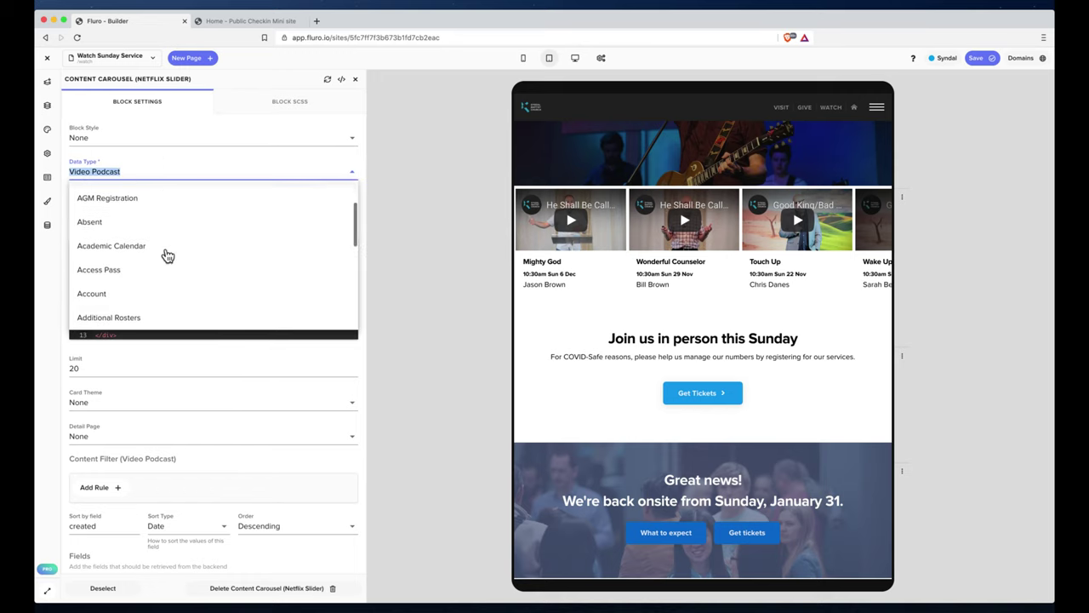
{"action": "scroll", "coordinate": [168, 255], "scroll_direction": "down", "scroll_amount": 5}
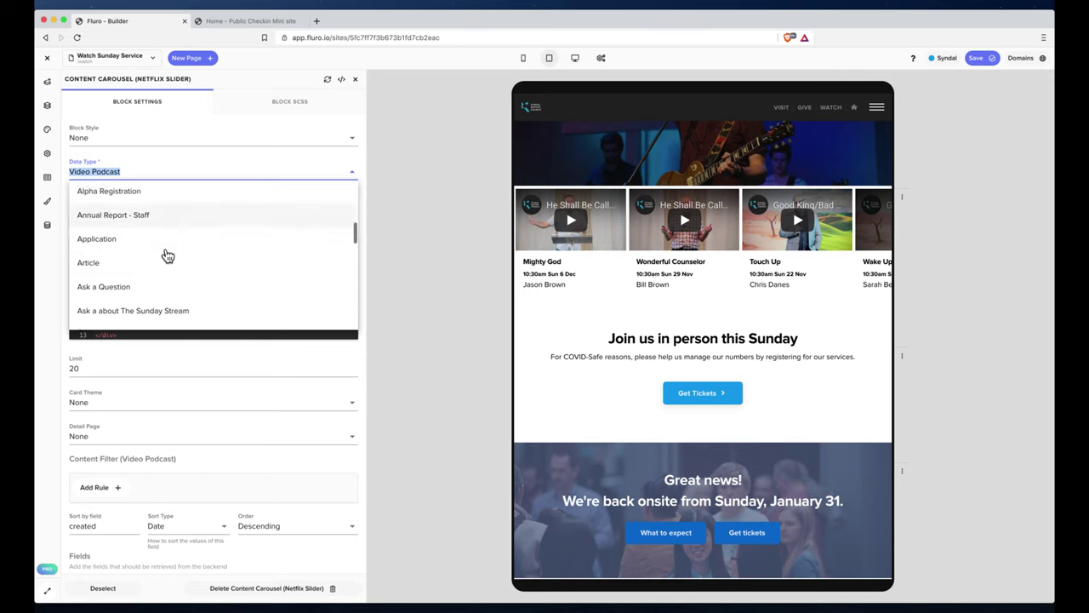
{"action": "left_click", "coordinate": [361, 122]}
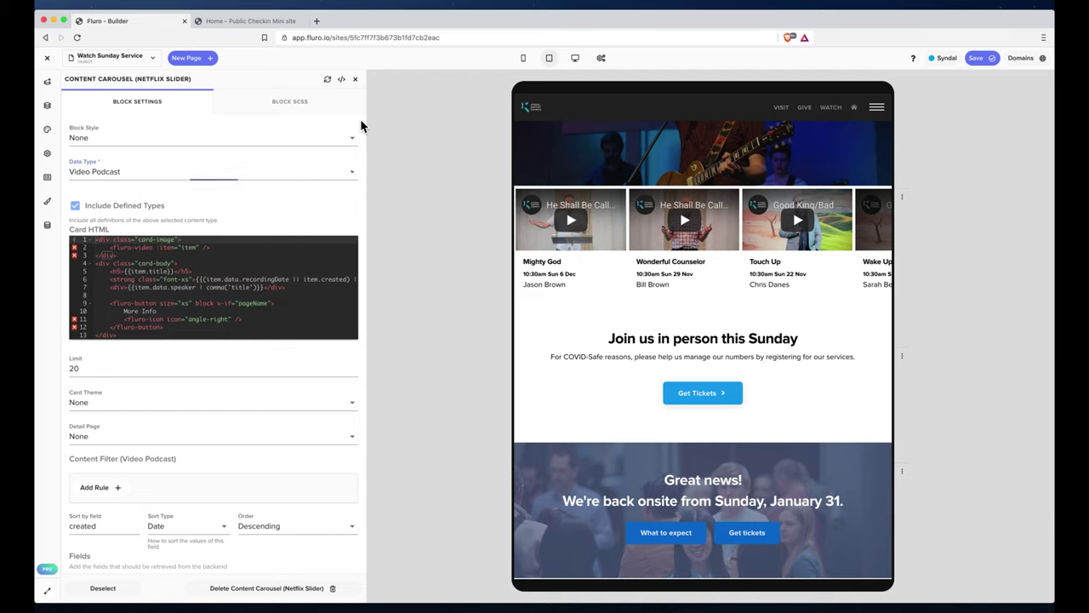